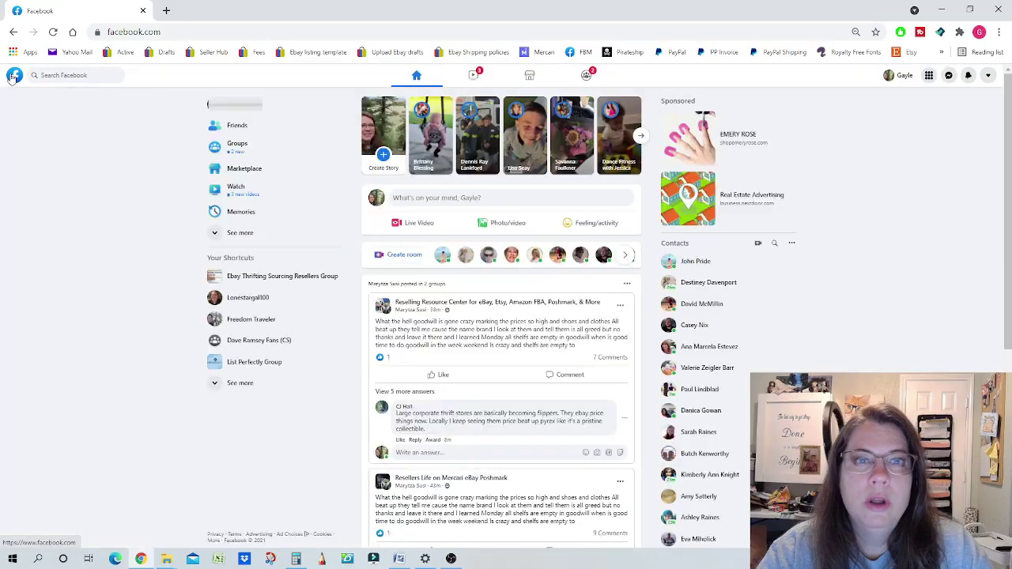
# Step: Open the promotions of the Marketplace seller account and review the details of the past "10% Off Hair Barrettes!" promotion
pyautogui.click(261, 171)
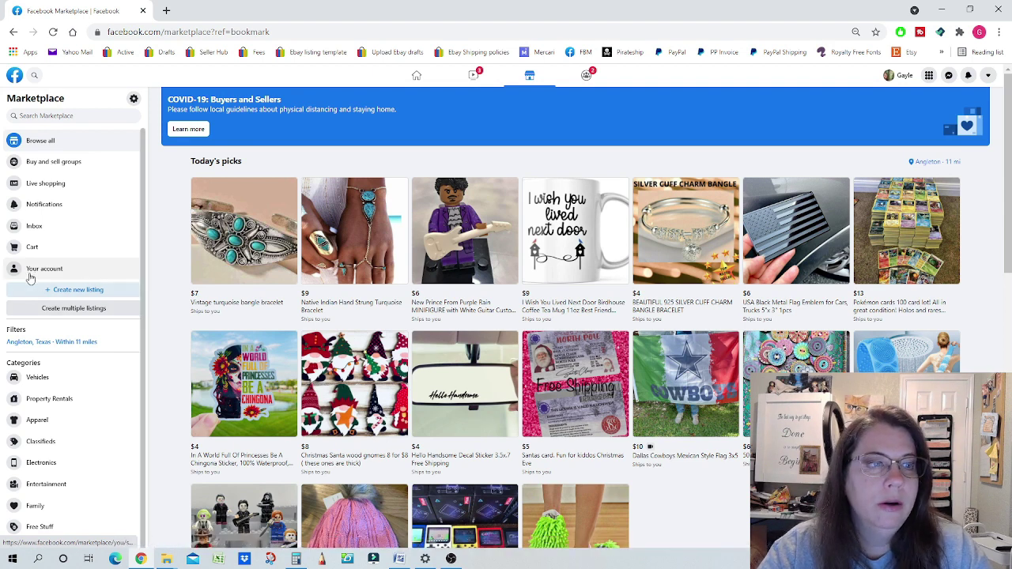
pyautogui.click(44, 269)
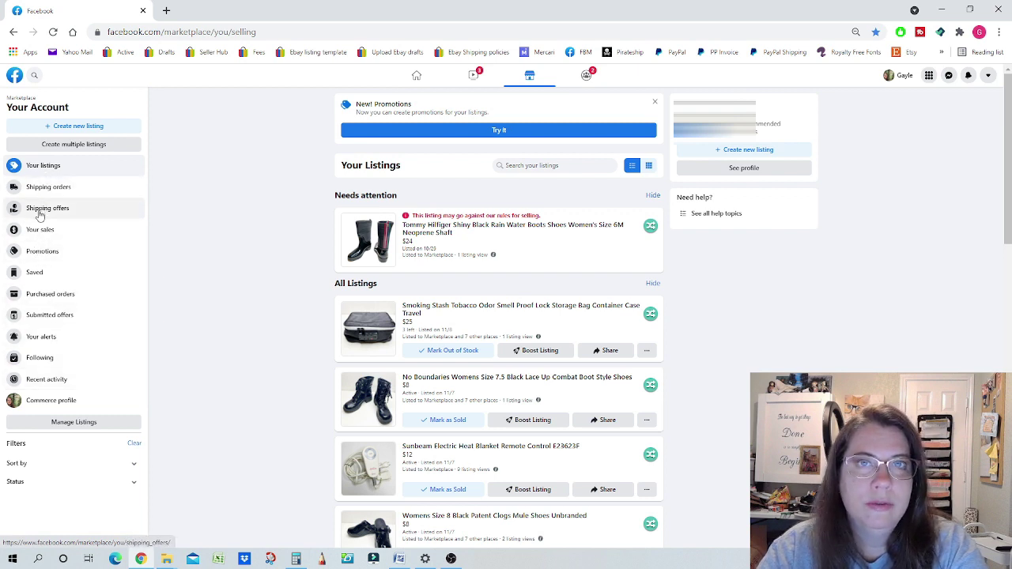
pyautogui.click(35, 252)
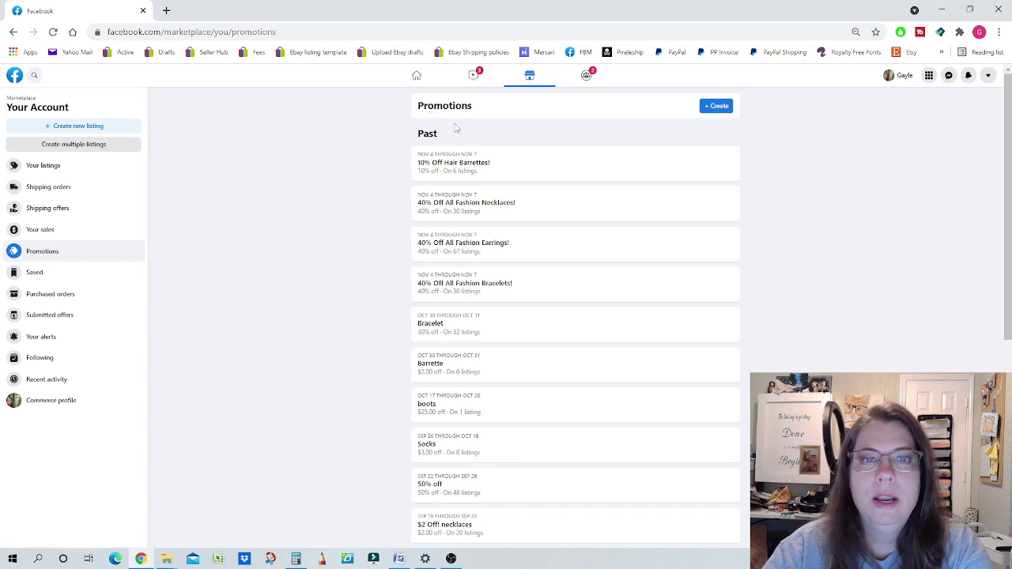
pyautogui.click(491, 168)
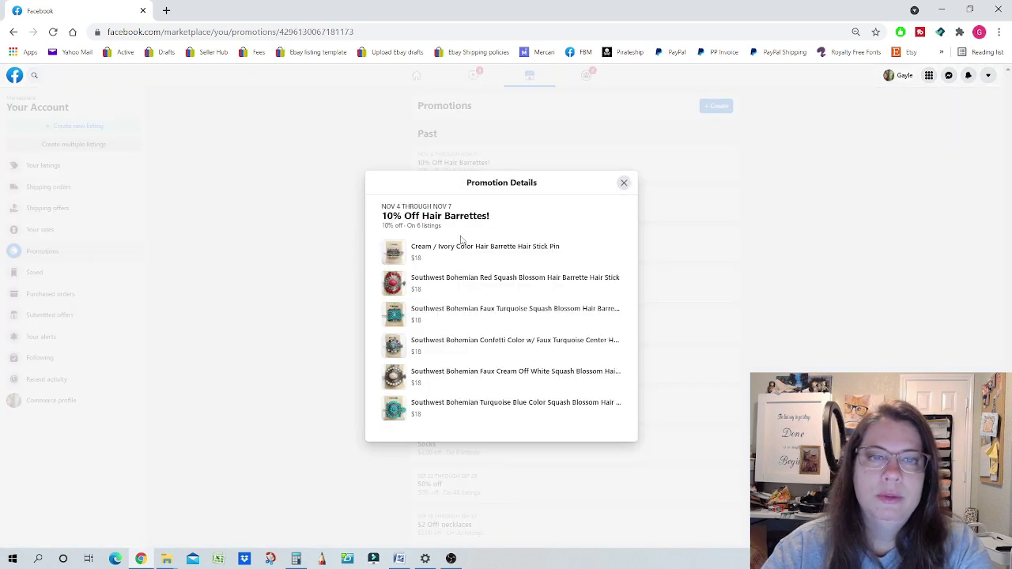
pyautogui.click(624, 182)
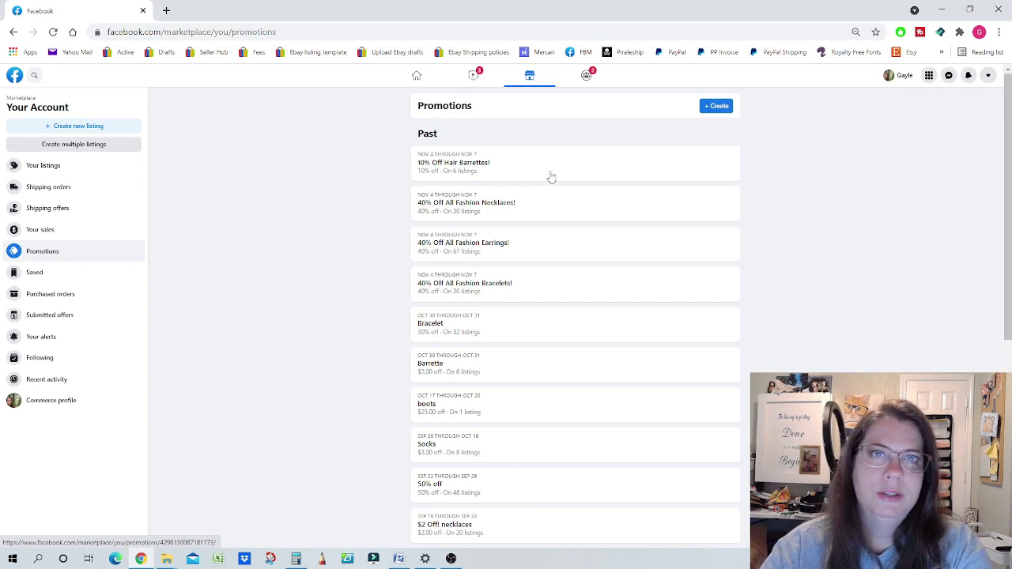
# Step: Start a new promotion and name it "$2 OFF"
pyautogui.click(717, 111)
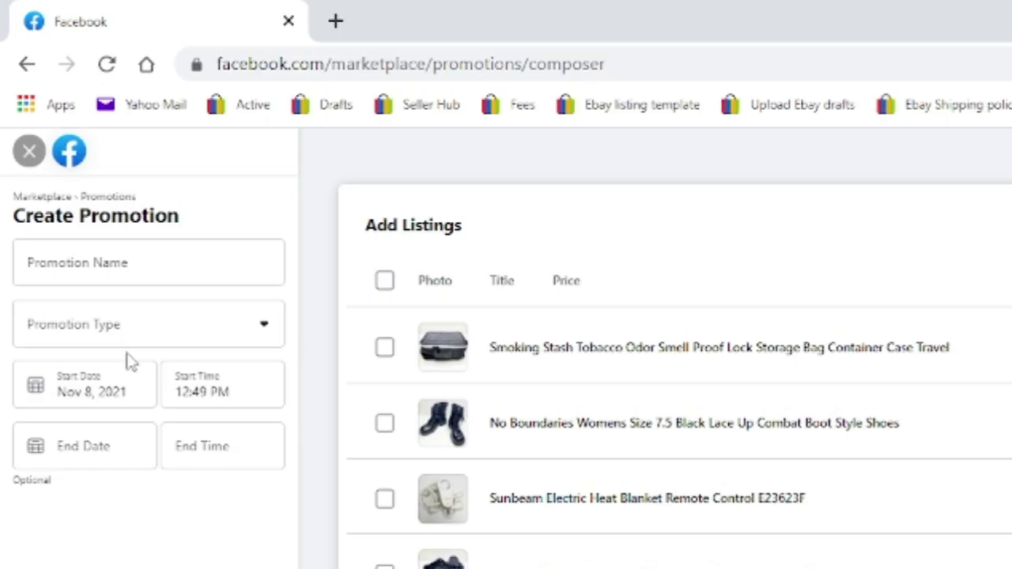
pyautogui.click(146, 267)
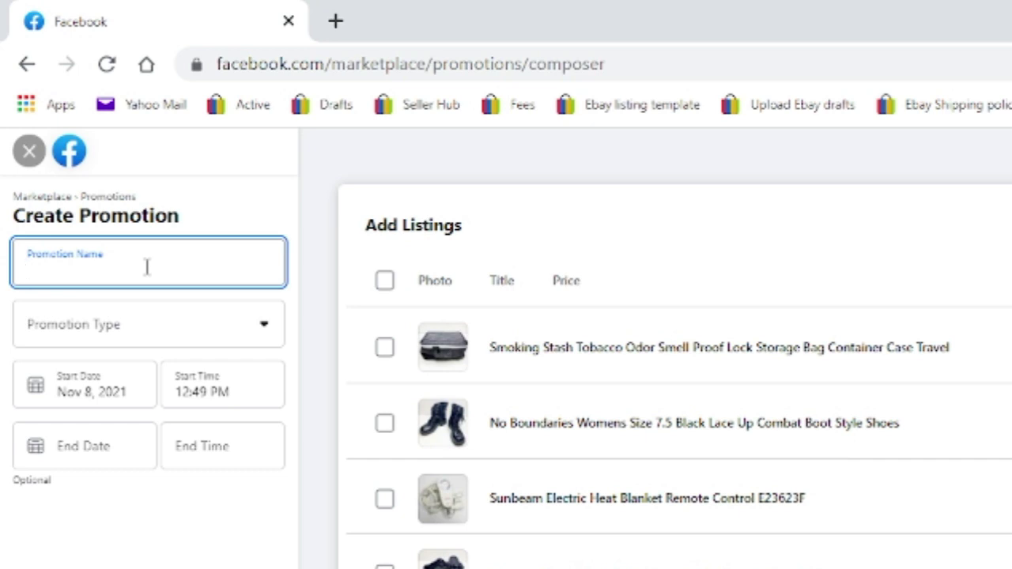
pyautogui.write('$2 OFF')
pyautogui.press('Tab')
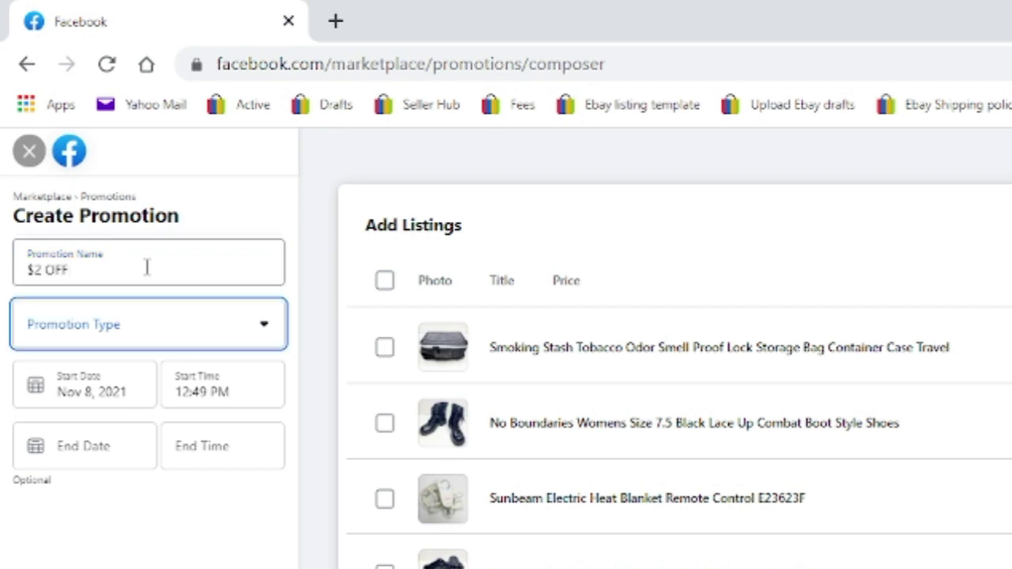
# Step: Set the promotion type to Flat Discount – $ Off with an amount of $2
pyautogui.click(135, 334)
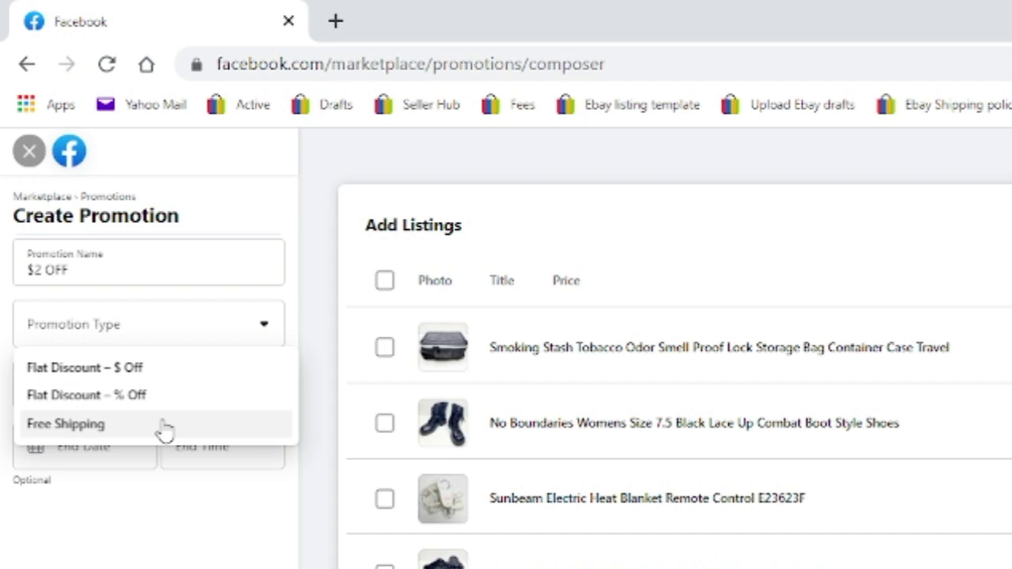
pyautogui.click(106, 368)
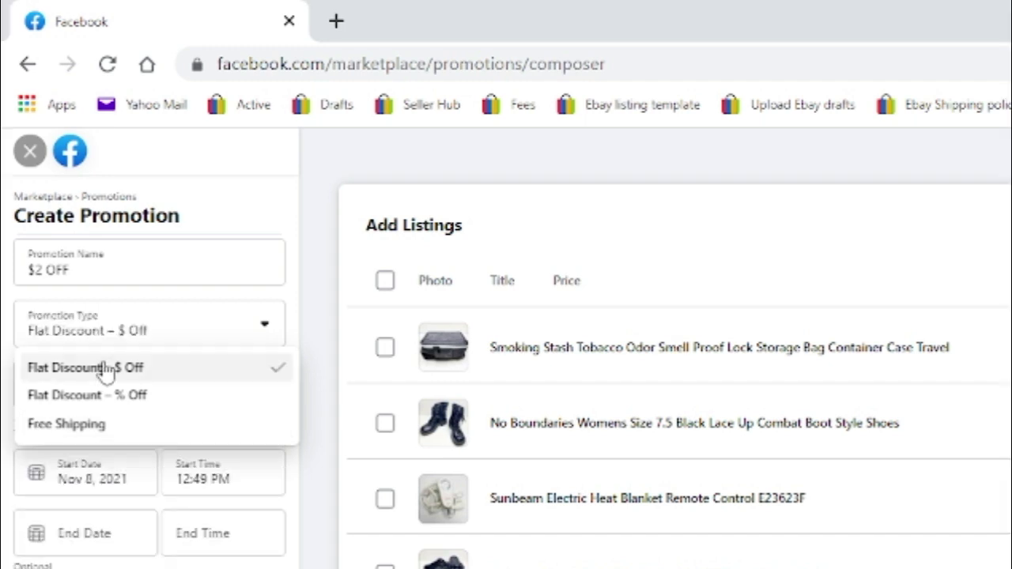
pyautogui.click(151, 370)
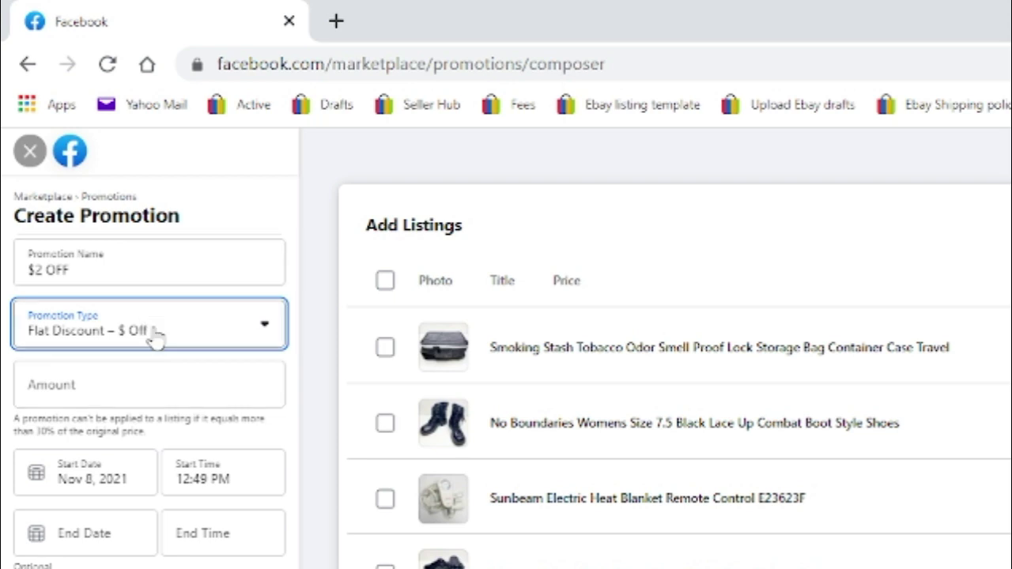
pyautogui.click(147, 382)
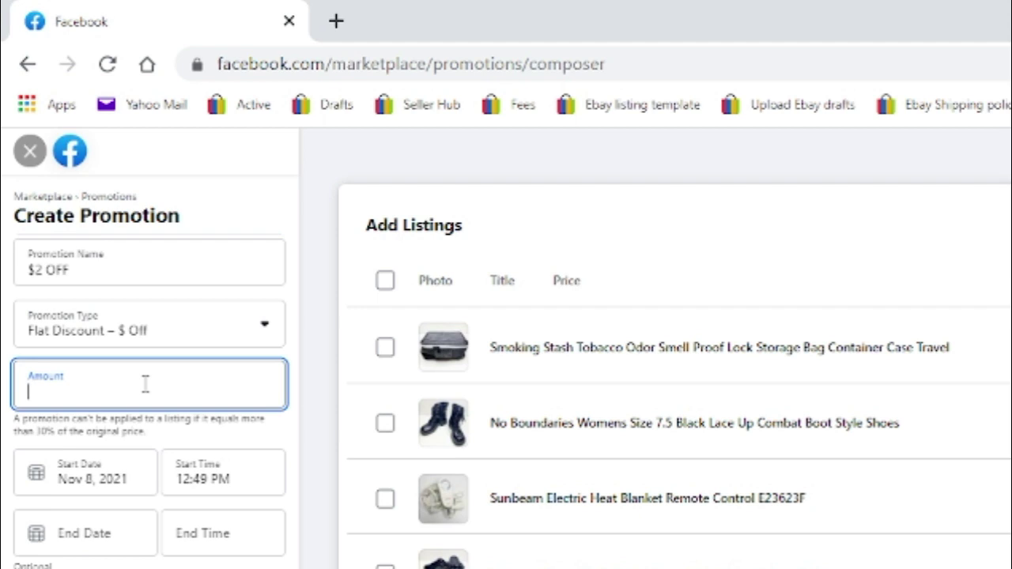
pyautogui.write('2')
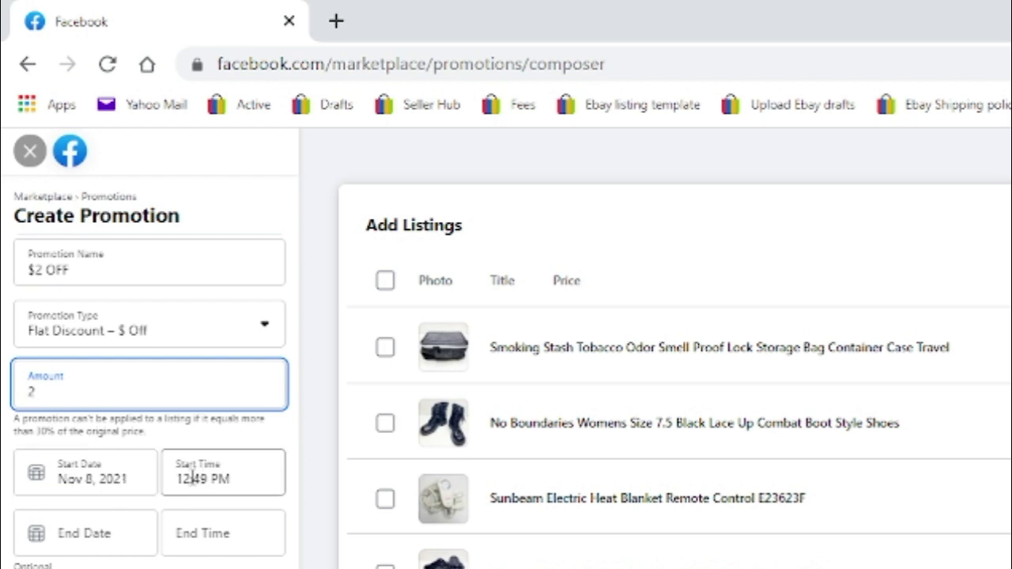
# Step: Set the promotion to end on Nov 10, 2021 at 11:45 PM
pyautogui.scroll(-2, 100, 526)
pyautogui.click(53, 391)
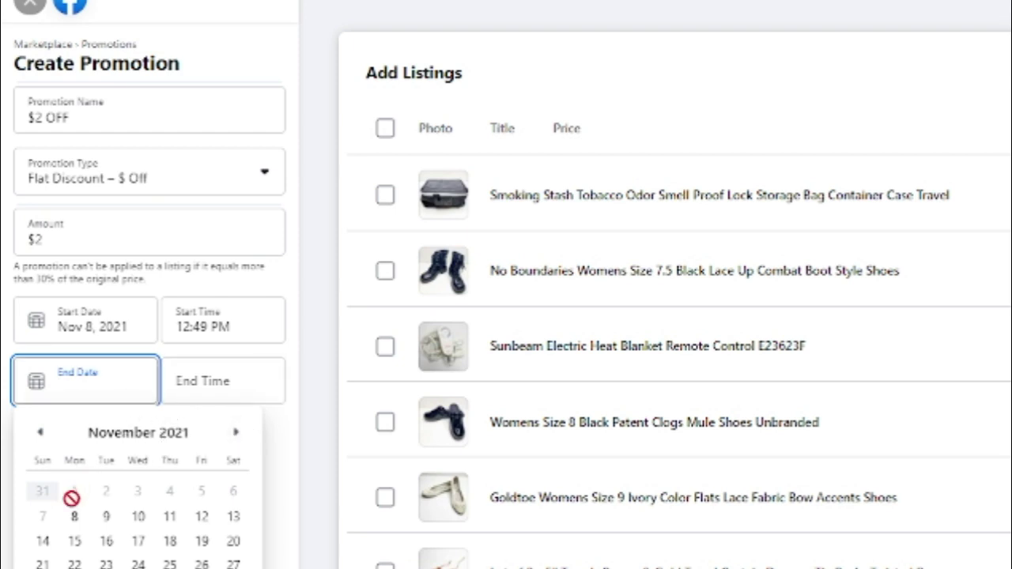
pyautogui.click(136, 518)
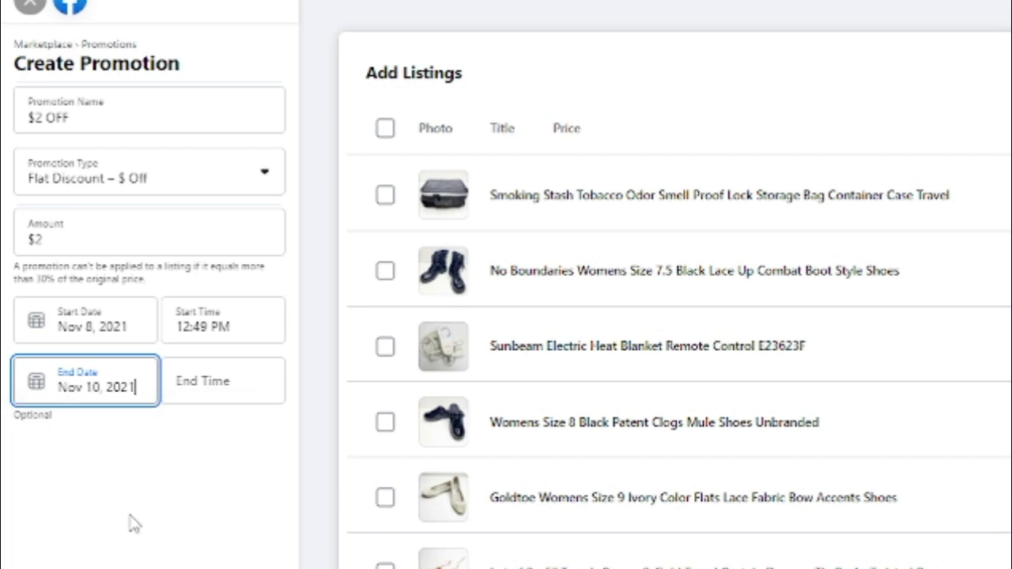
pyautogui.click(247, 392)
pyautogui.scroll(-20, 222, 506)
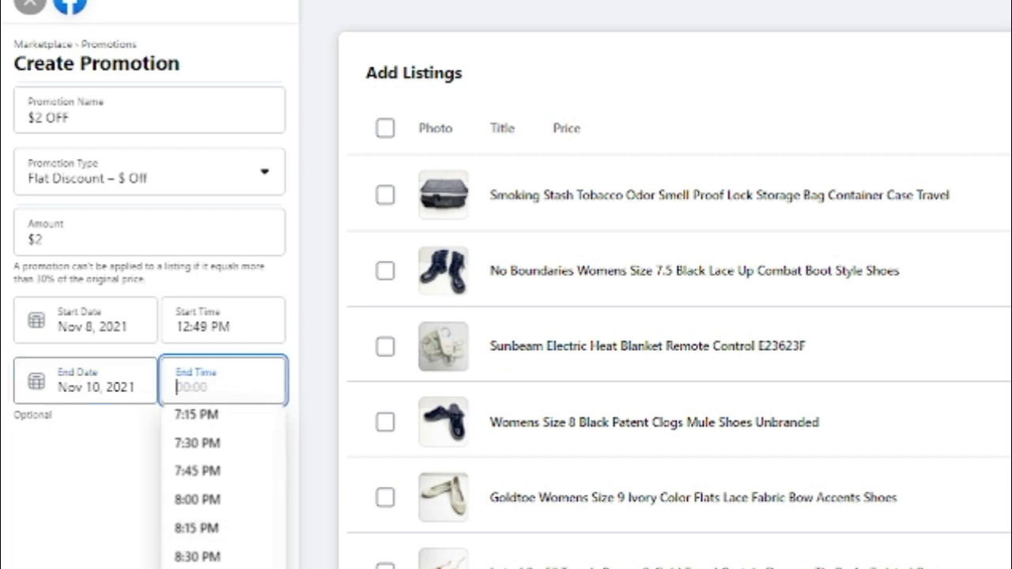
pyautogui.press('Up')
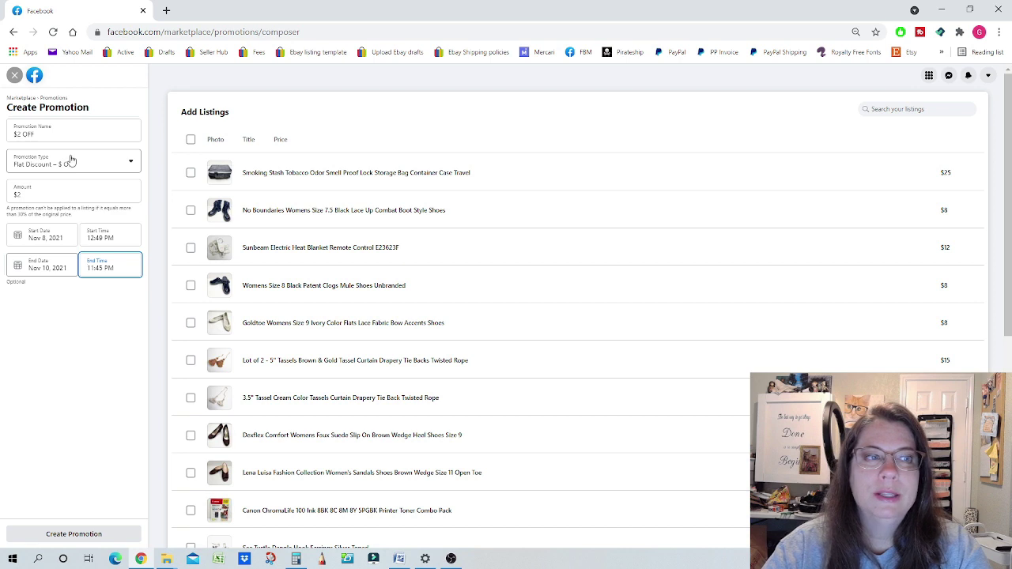
# Step: Extend the promotion name to "$2 OFF Barrettes"
pyautogui.click(60, 136)
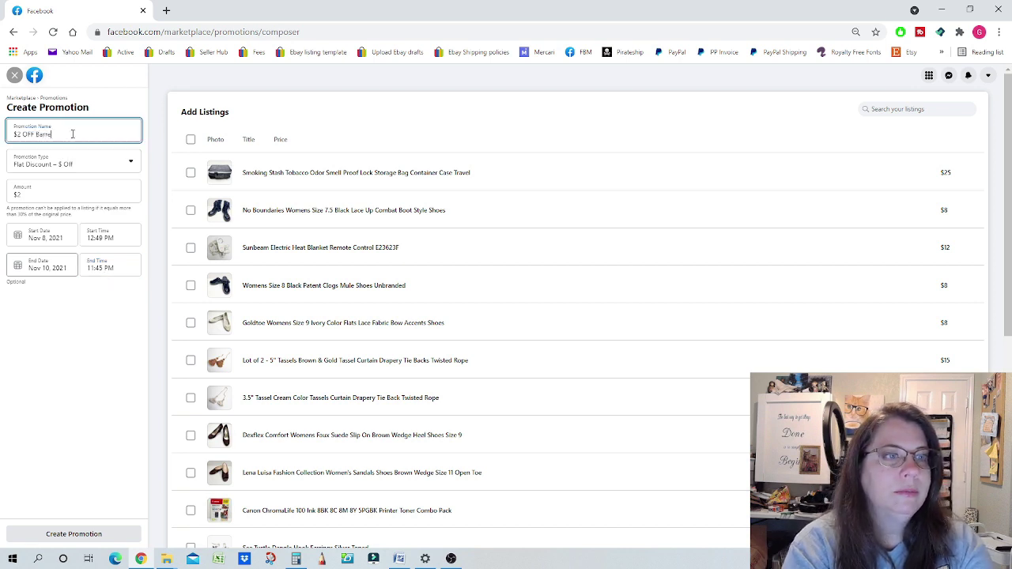
pyautogui.write('s')
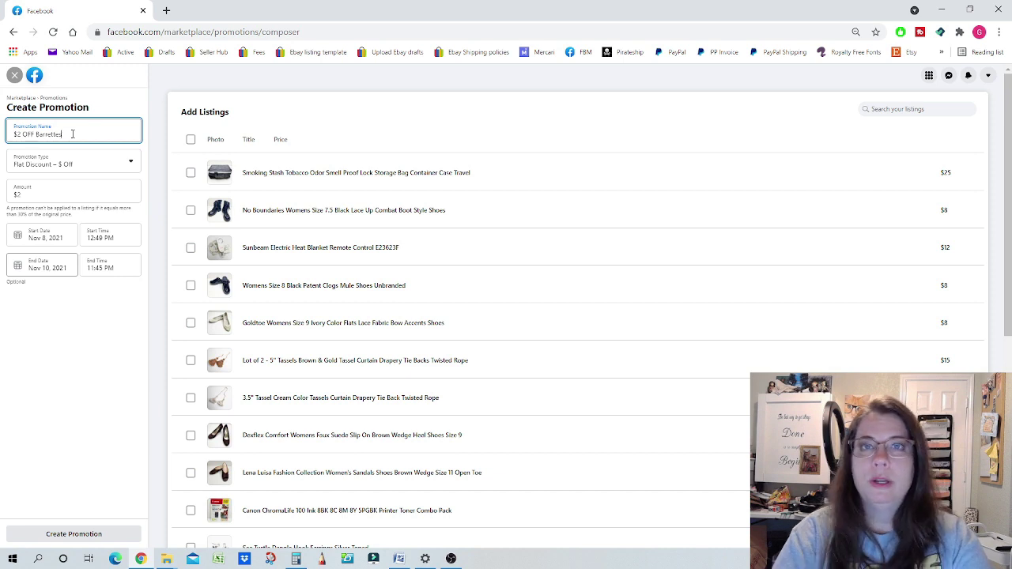
pyautogui.click(285, 200)
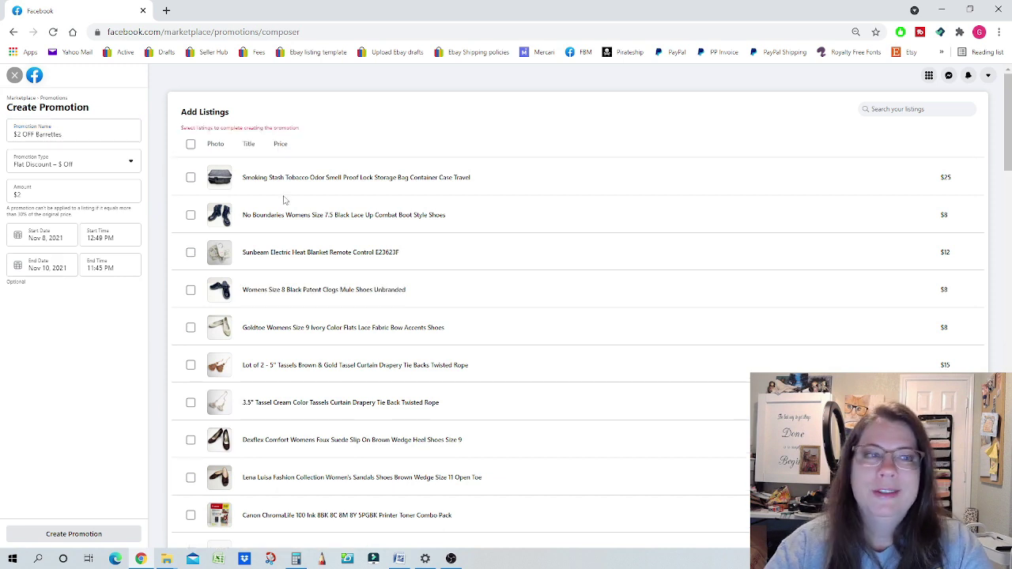
# Step: Try to select every listing for the promotion at once and check how far down the list the selection reaches
pyautogui.click(191, 143)
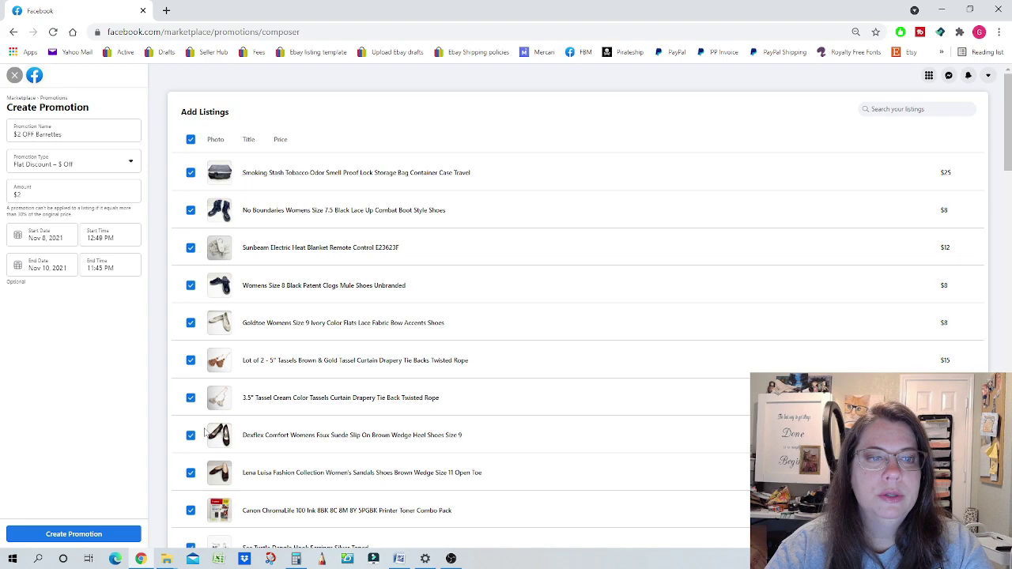
pyautogui.scroll(-15, 207, 444)
pyautogui.scroll(-15, 227, 439)
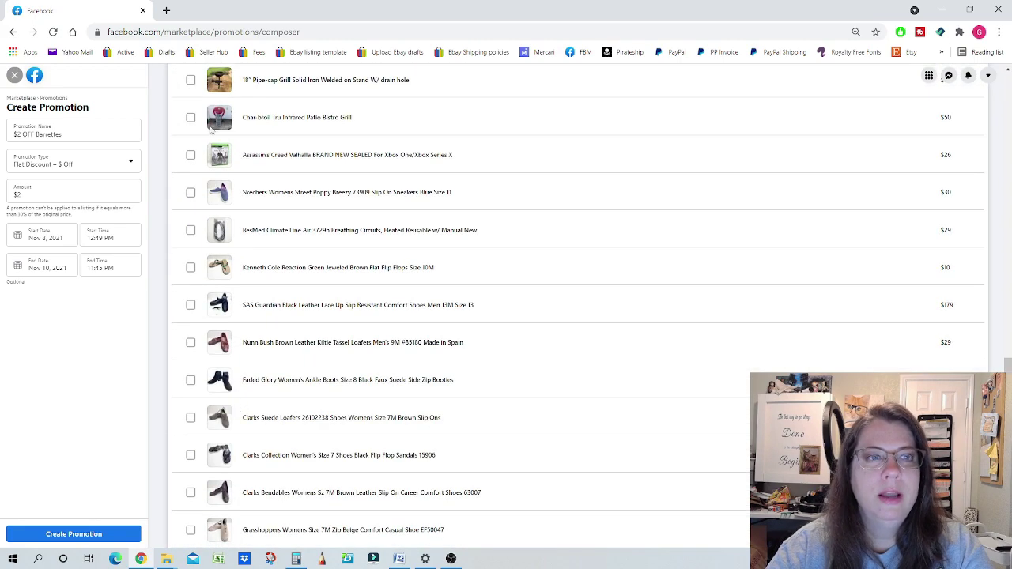
pyautogui.scroll(2, 209, 170)
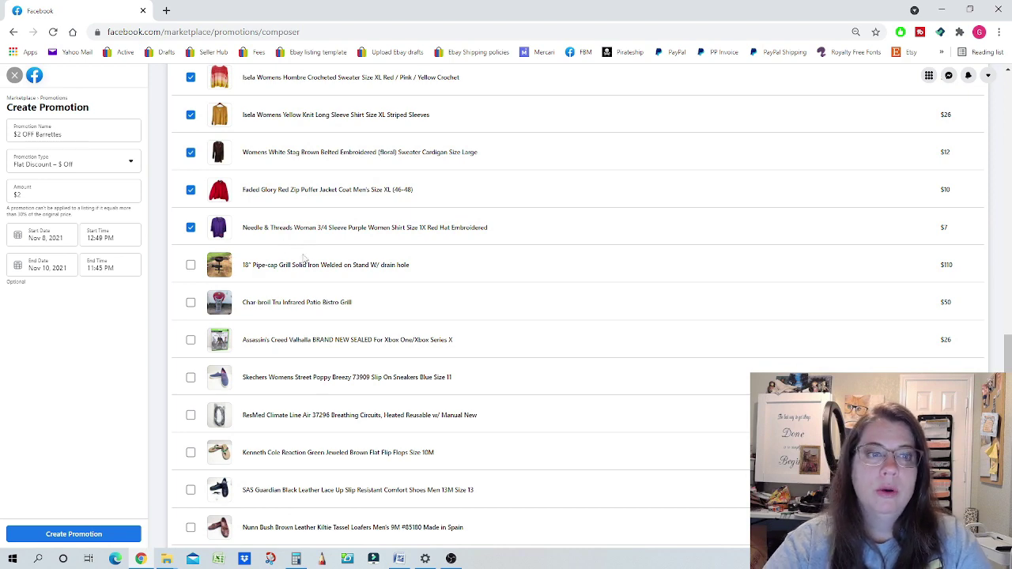
# Step: Load more of the listings further down the list and select all of them for the promotion
pyautogui.scroll(-4, 212, 282)
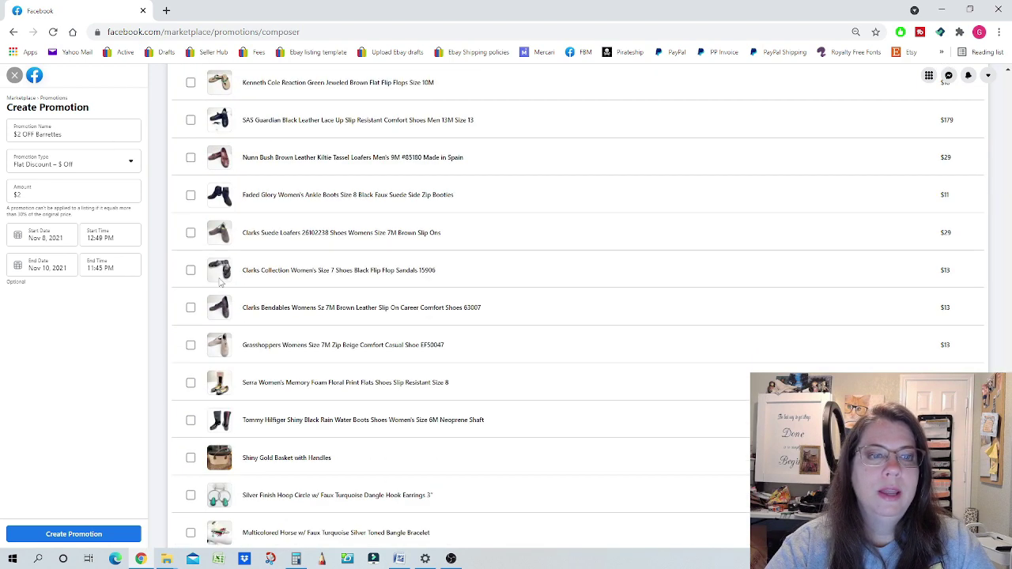
pyautogui.scroll(-15, 220, 282)
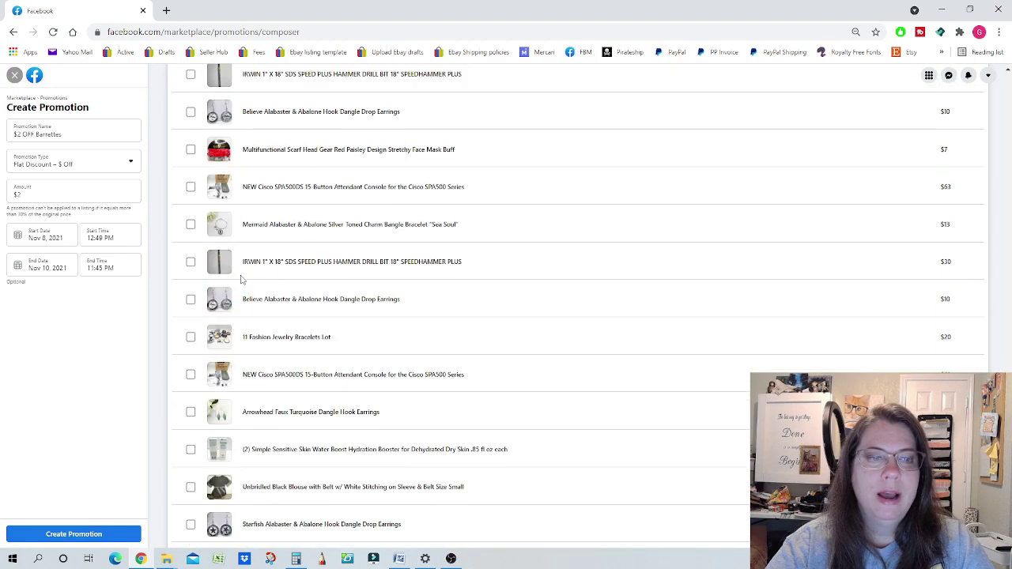
pyautogui.scroll(-5, 241, 279)
pyautogui.scroll(-15, 248, 278)
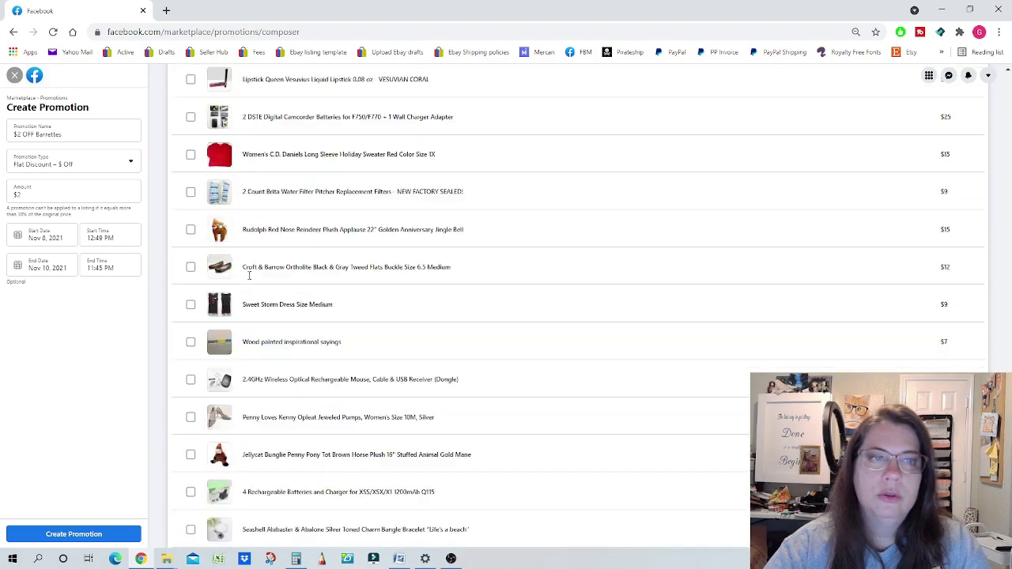
pyautogui.scroll(-15, 248, 278)
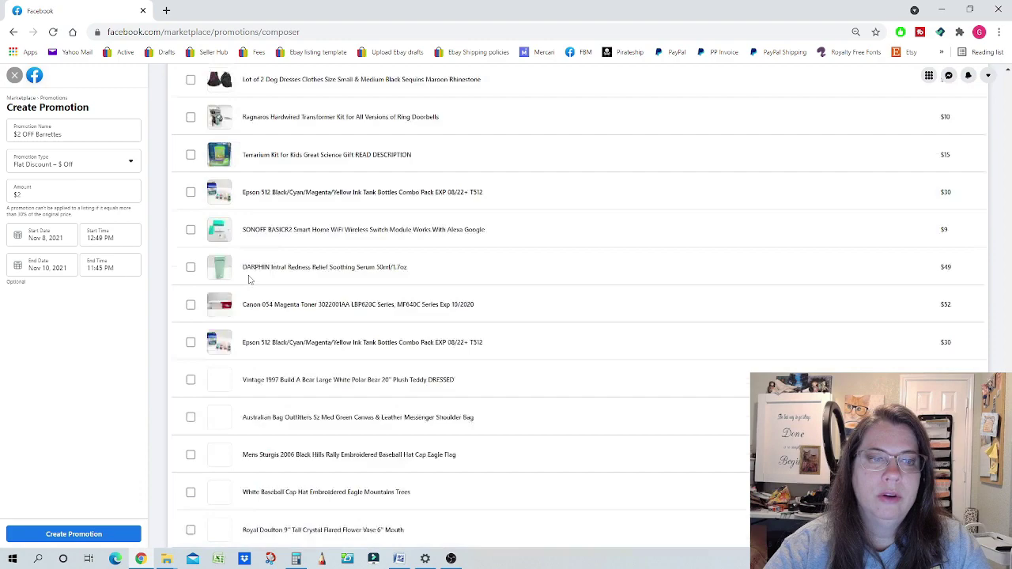
pyautogui.scroll(-15, 248, 278)
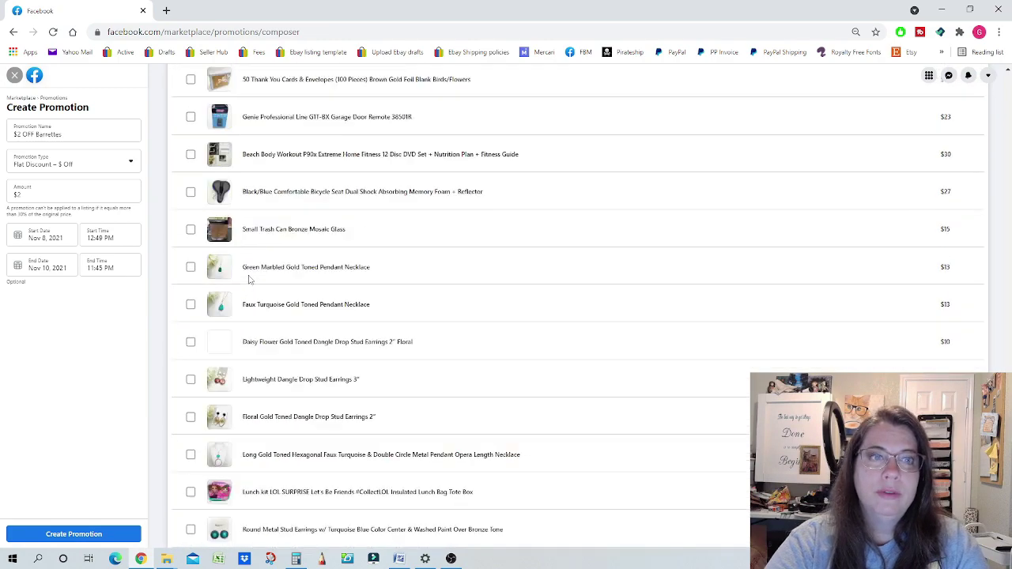
pyautogui.scroll(-15, 248, 278)
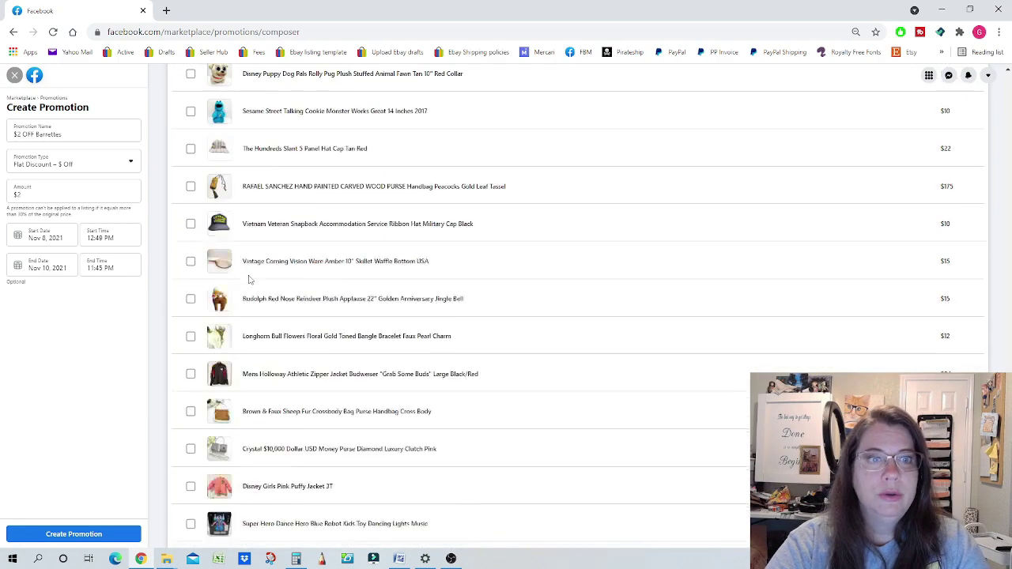
pyautogui.scroll(-15, 249, 278)
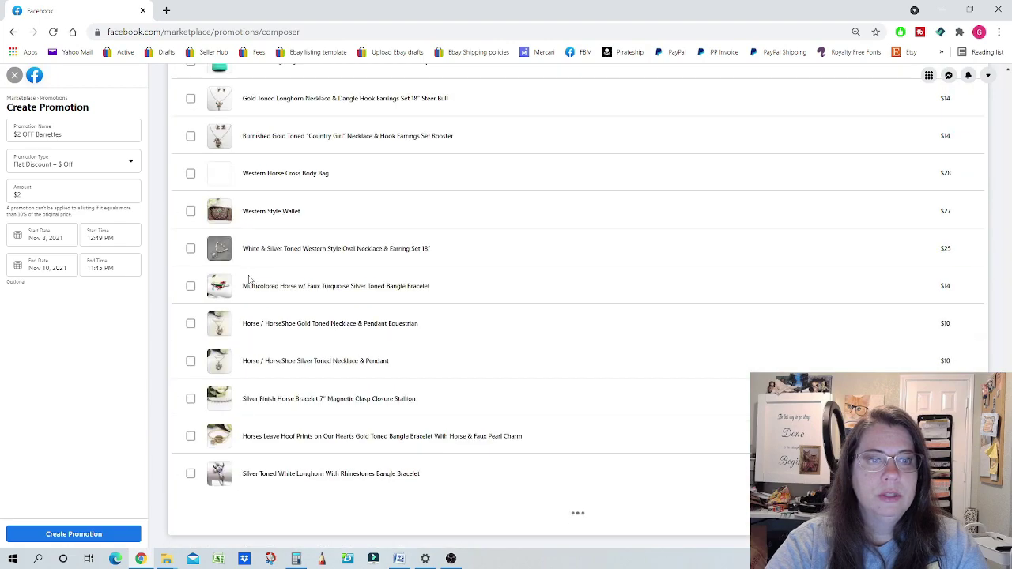
pyautogui.scroll(-10, 249, 279)
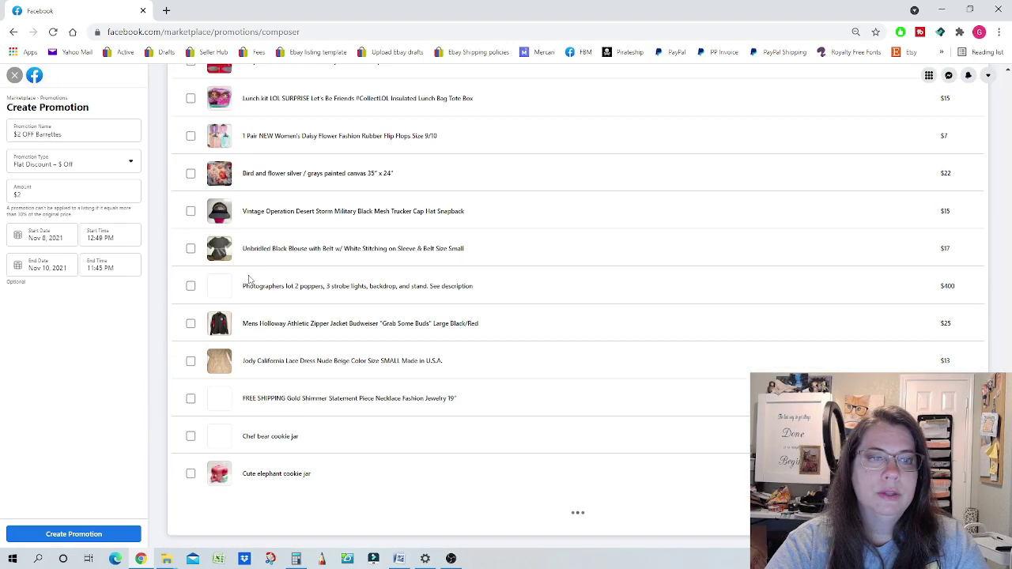
pyautogui.press('Home')
pyautogui.click(190, 140)
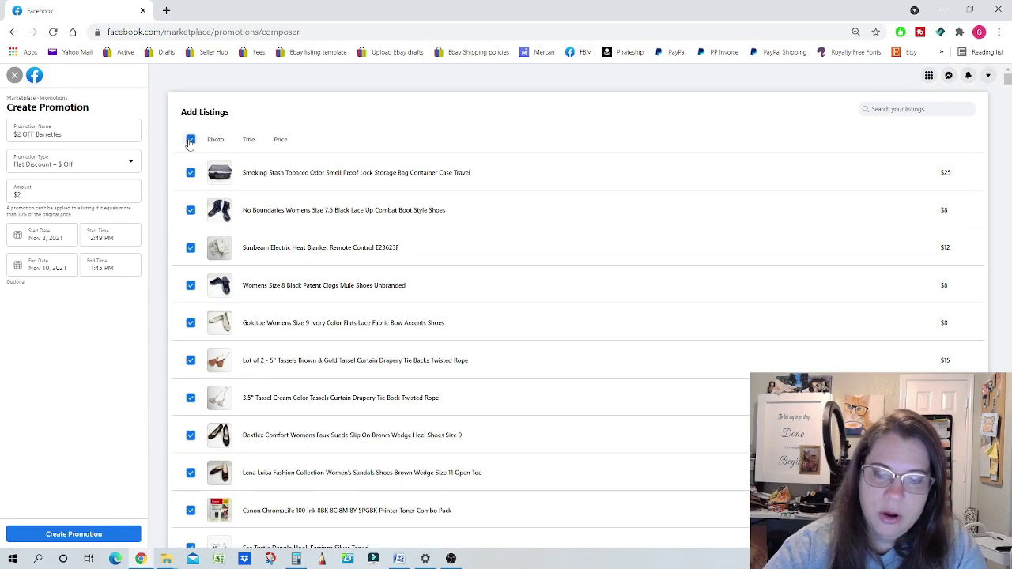
# Step: Check the selection of the listings down to the end of the list
pyautogui.scroll(-10, 190, 142)
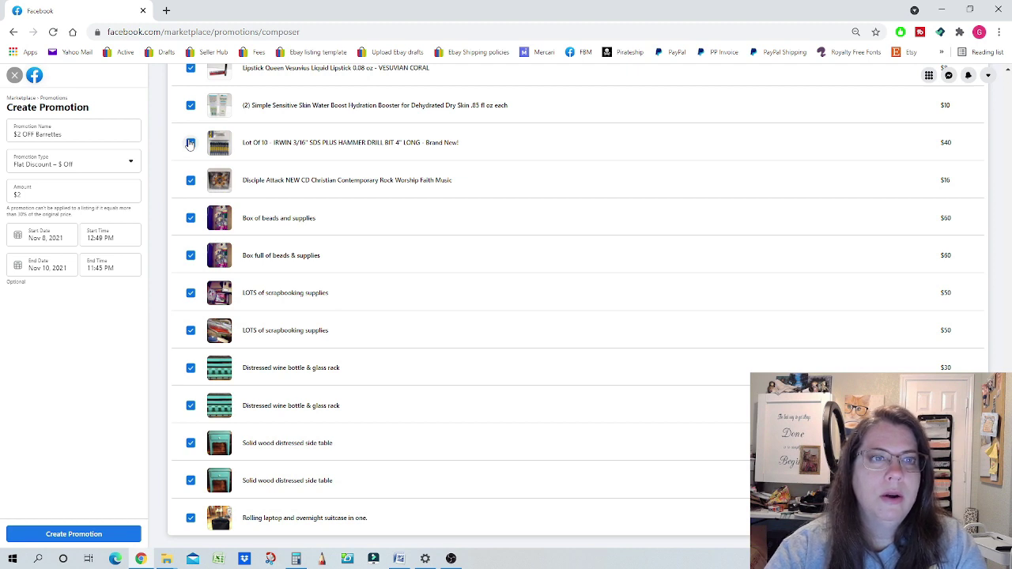
pyautogui.click(191, 143)
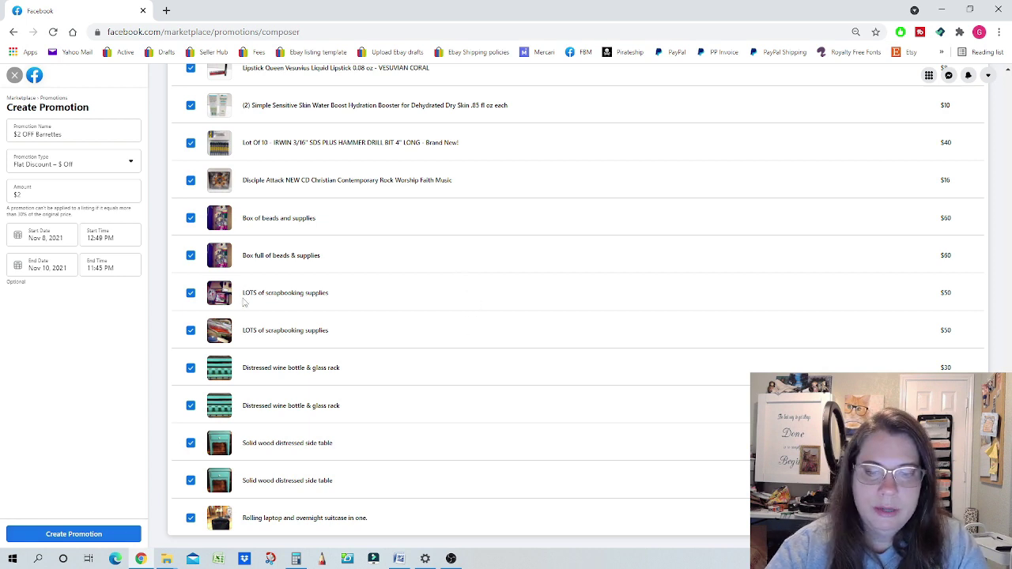
pyautogui.scroll(10, 245, 304)
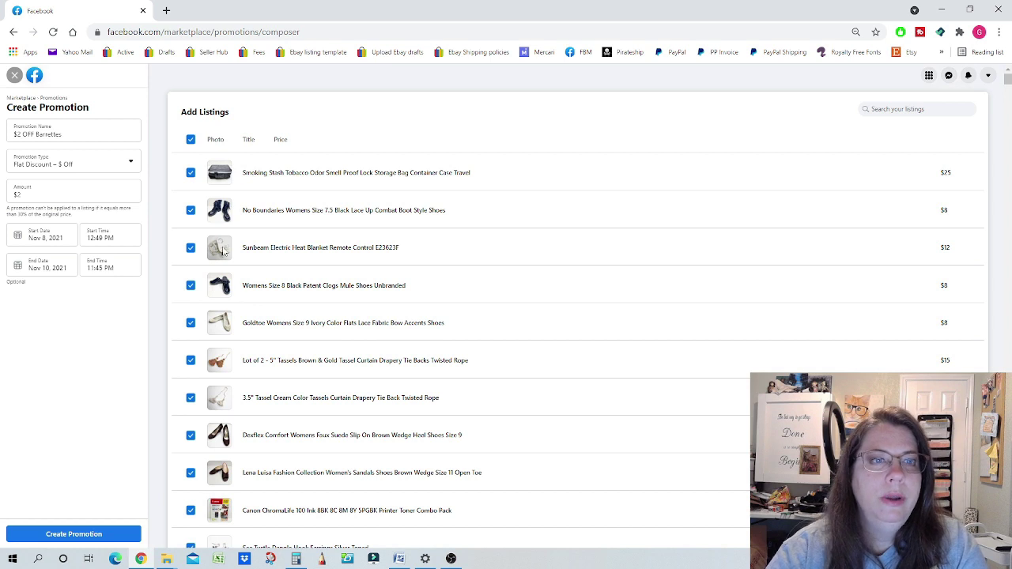
# Step: Deselect all listings and search the promotion's listings for "bracelet"
pyautogui.click(190, 140)
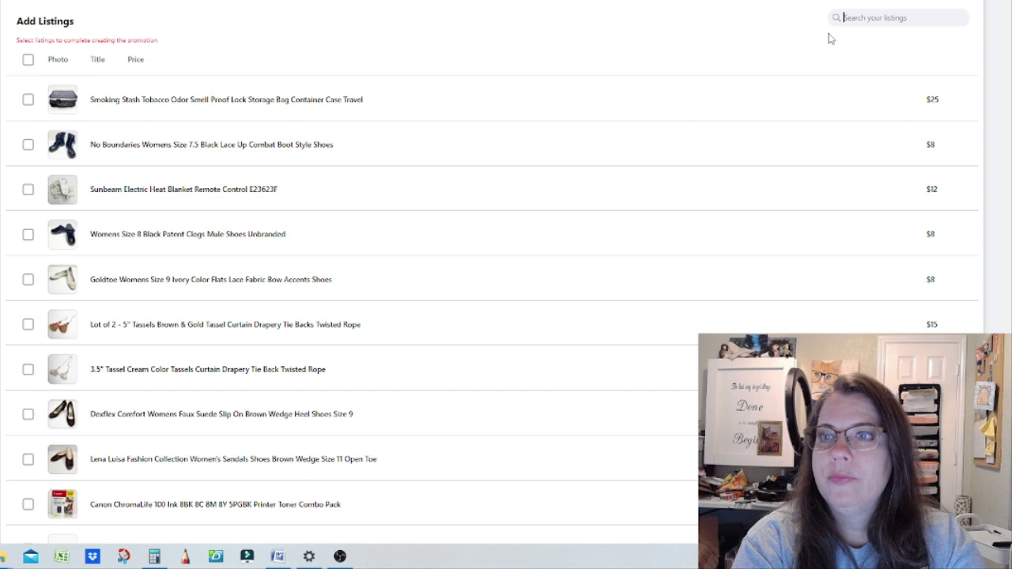
pyautogui.write('bracelet')
pyautogui.press('Return')
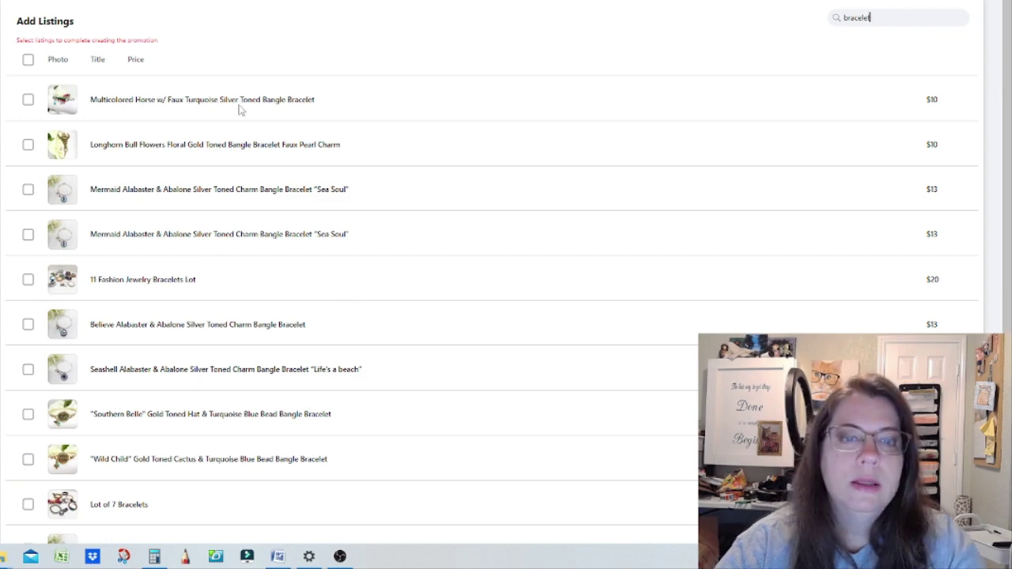
pyautogui.scroll(-3, 176, 411)
pyautogui.scroll(-7, 176, 419)
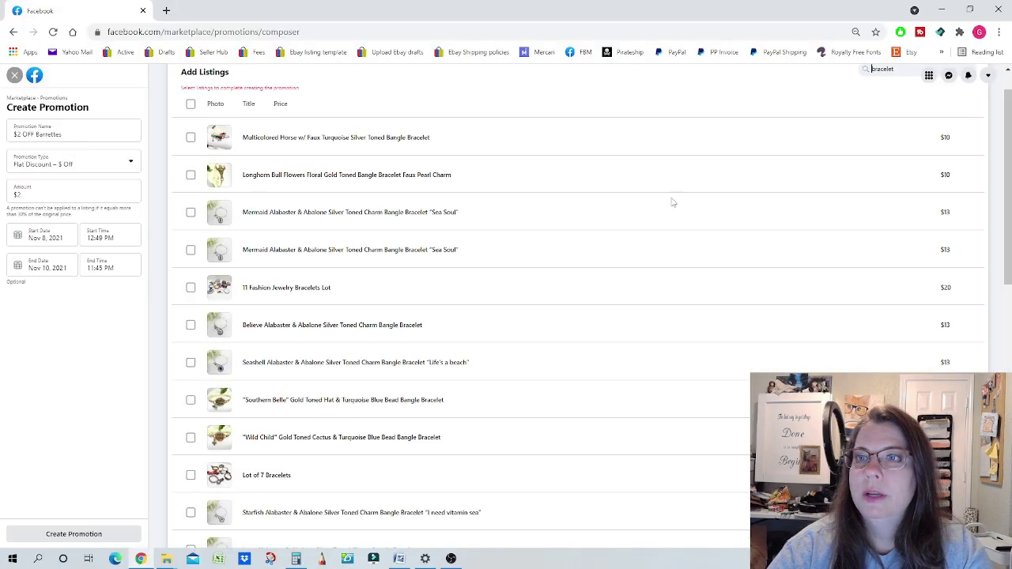
# Step: Change the search of the promotion's listings to "barrette"
pyautogui.press('BackSpace')
pyautogui.press('BackSpace')
pyautogui.press('BackSpace')
pyautogui.press('BackSpace')
pyautogui.press('BackSpace')
pyautogui.press('BackSpace')
pyautogui.press('BackSpace')
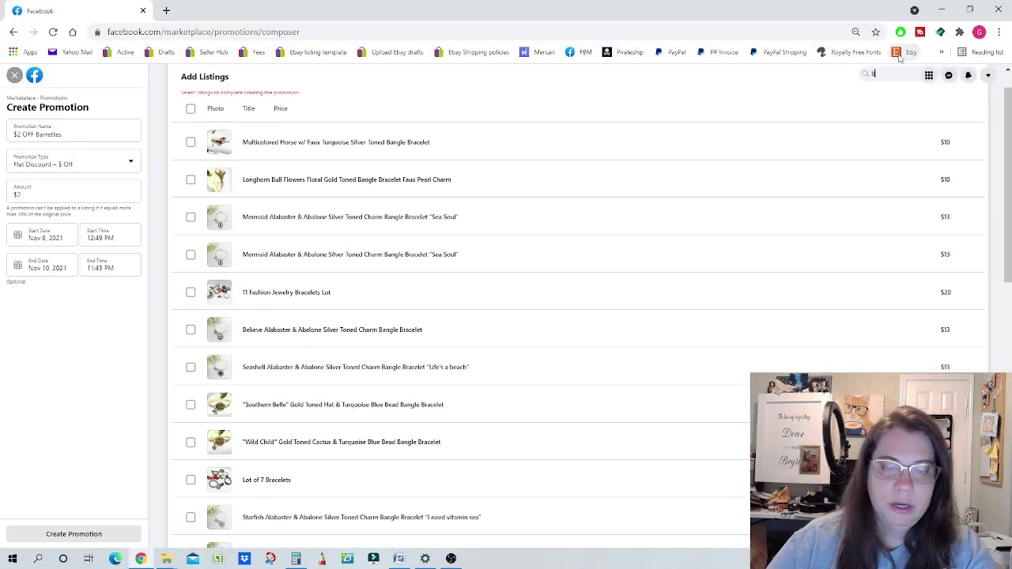
pyautogui.write('arrette')
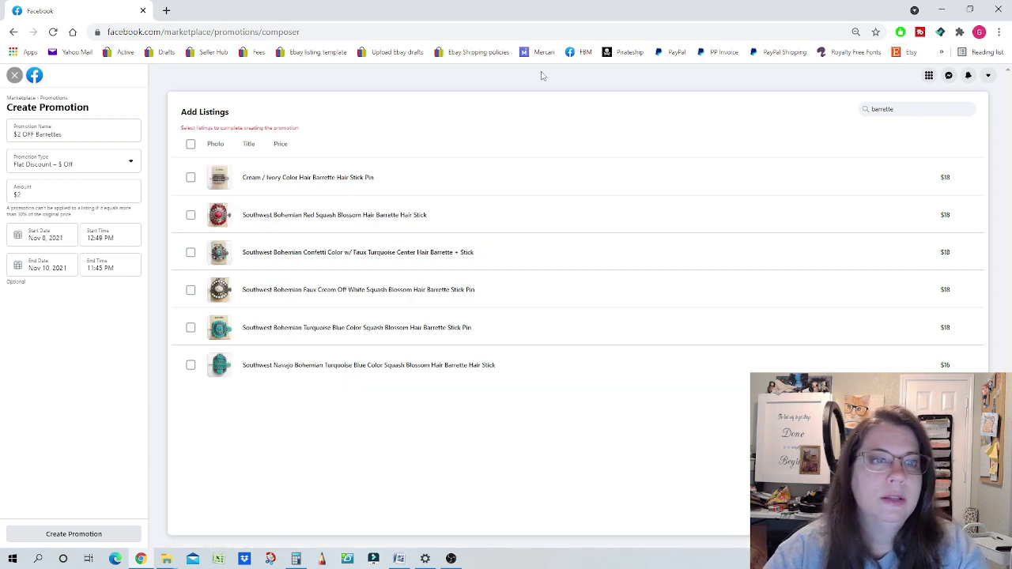
# Step: Select all barrette listings except the Southwest Navajo Bohemian one and create the promotion
pyautogui.click(190, 145)
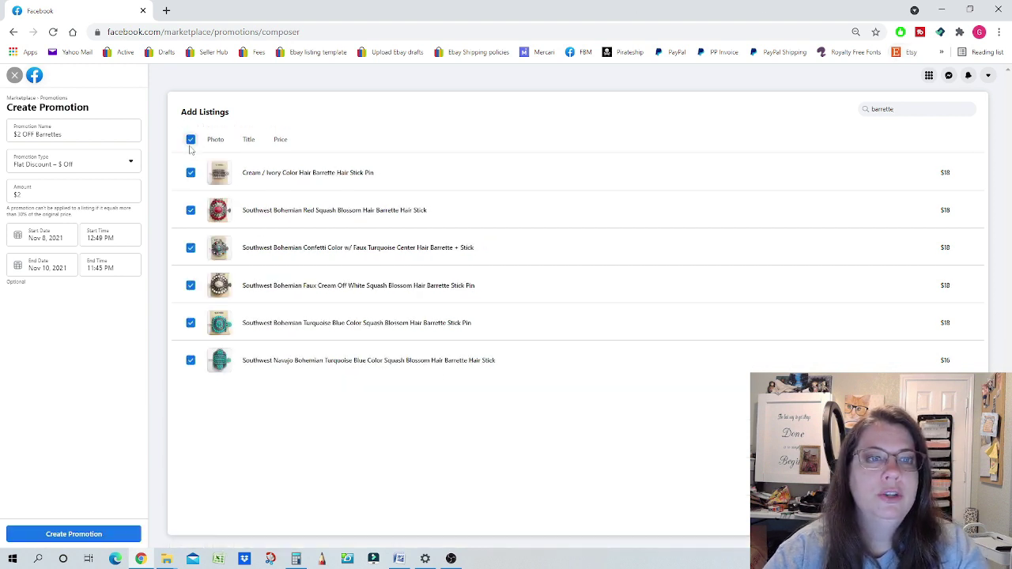
pyautogui.click(191, 361)
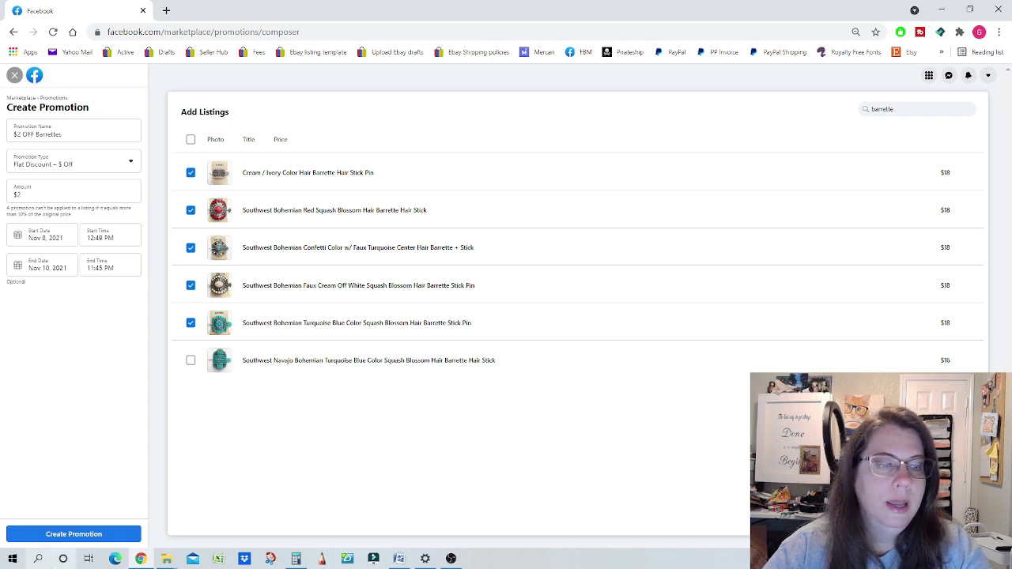
pyautogui.click(68, 534)
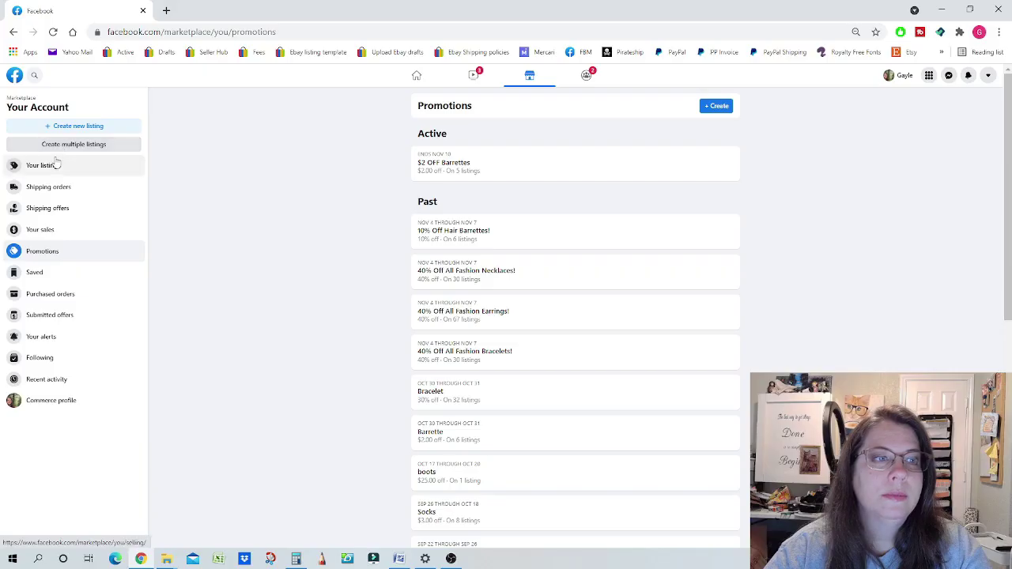
# Step: Open your Marketplace listings and search them for "barrette"
pyautogui.click(43, 165)
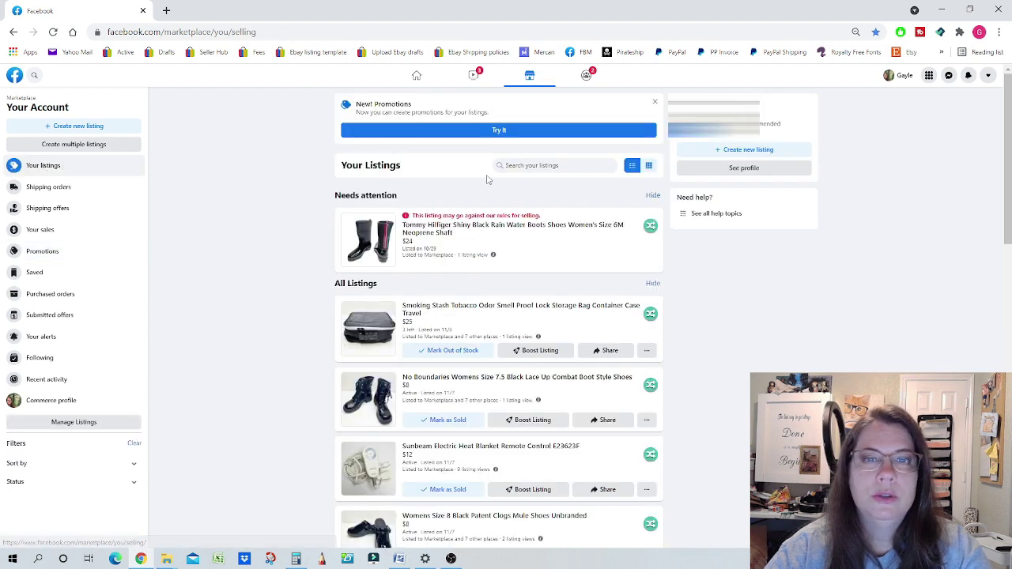
pyautogui.click(532, 165)
pyautogui.write('Barrette')
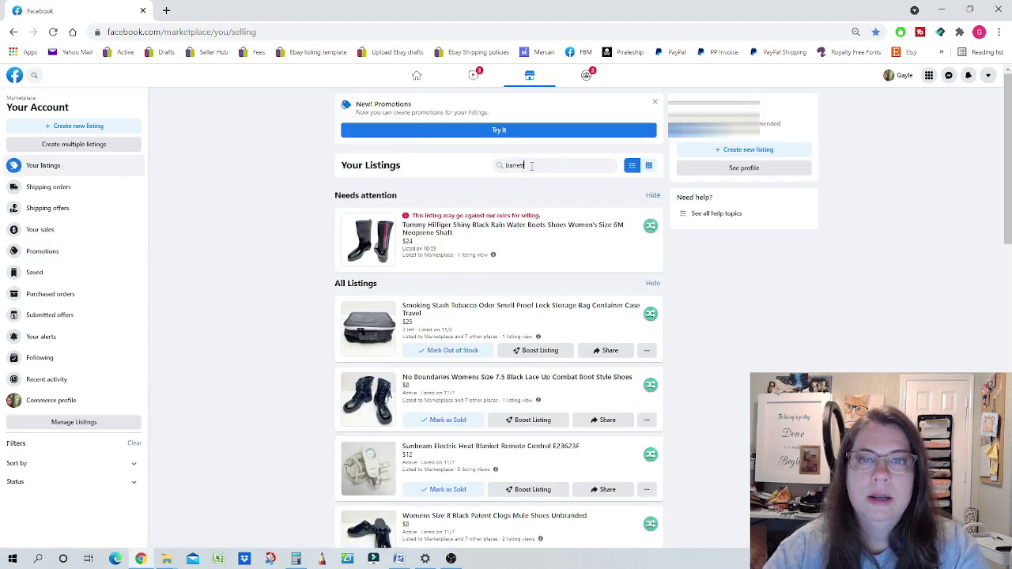
pyautogui.write('e')
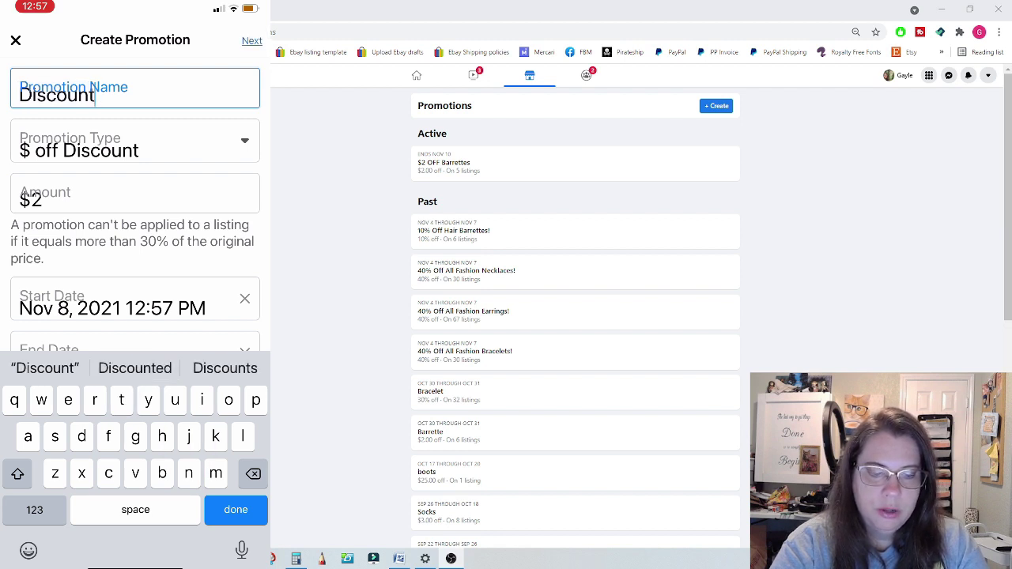
# Step: In the phone app, set the promotion's end date to Thu Nov 11 at 12:57 PM and continue to adding listings
pyautogui.click(135, 194)
pyautogui.click(134, 352)
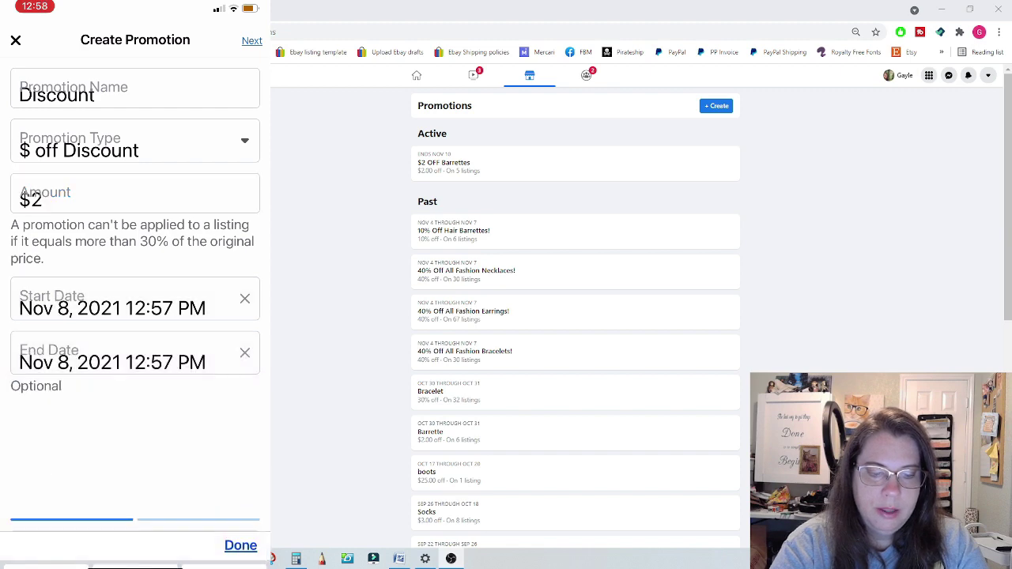
pyautogui.scroll(-2, 87, 433)
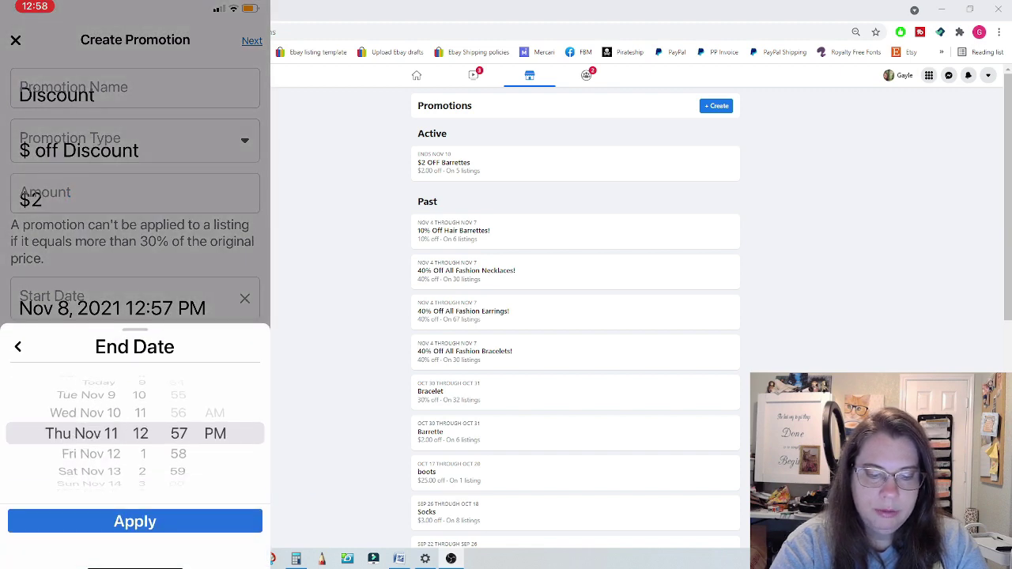
pyautogui.click(134, 521)
pyautogui.click(135, 543)
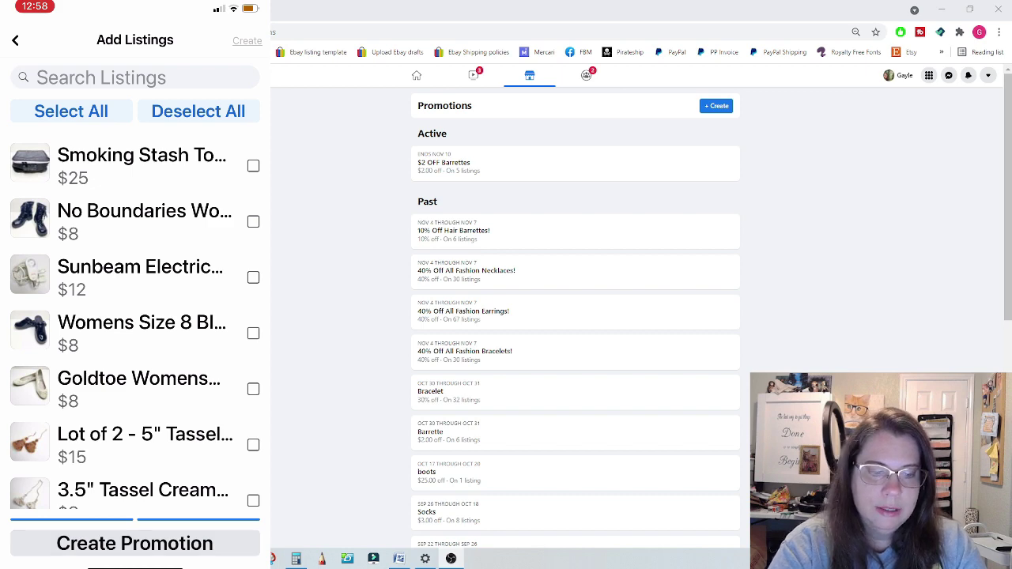
# Step: Select all listings for the phone promotion, repeat the selection for those loaded further down, and check how far it reaches
pyautogui.click(71, 111)
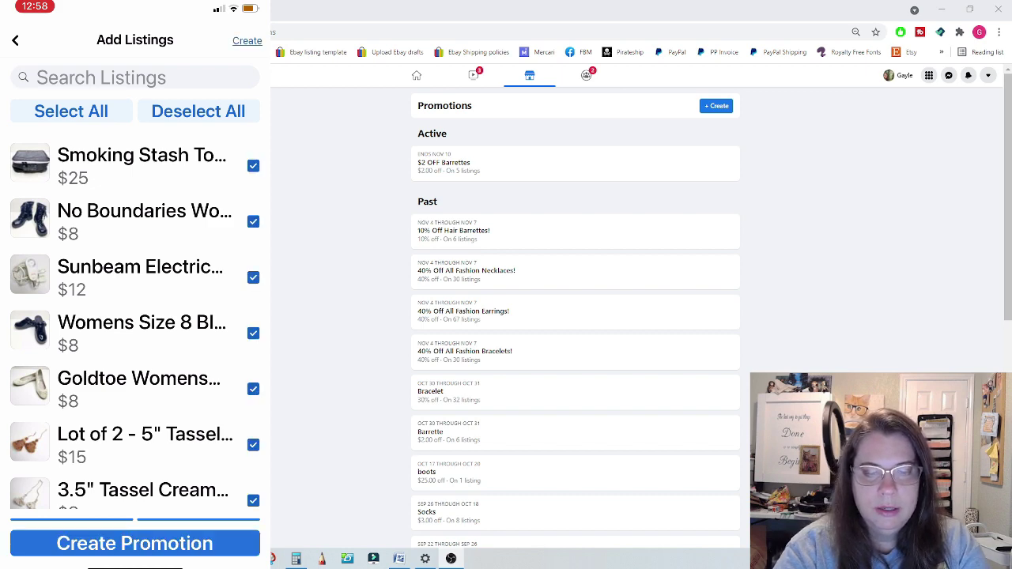
pyautogui.scroll(-15, 134, 325)
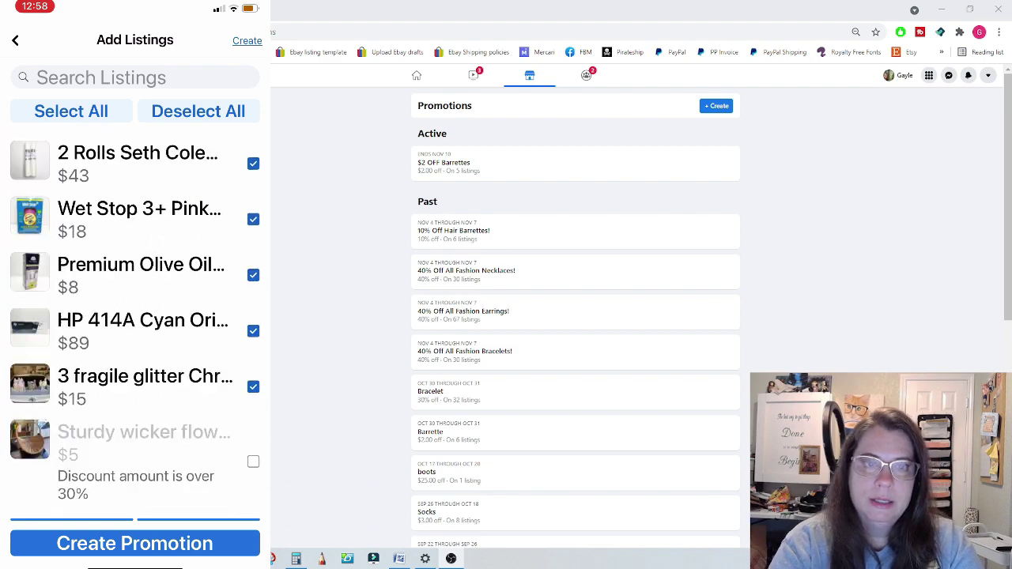
pyautogui.scroll(-15, 134, 324)
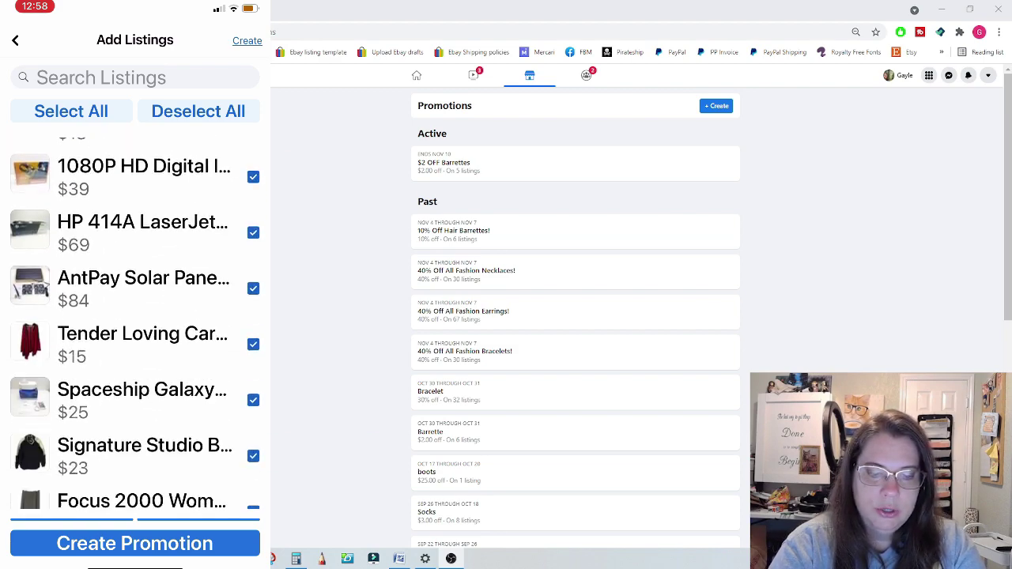
pyautogui.scroll(-5, 134, 324)
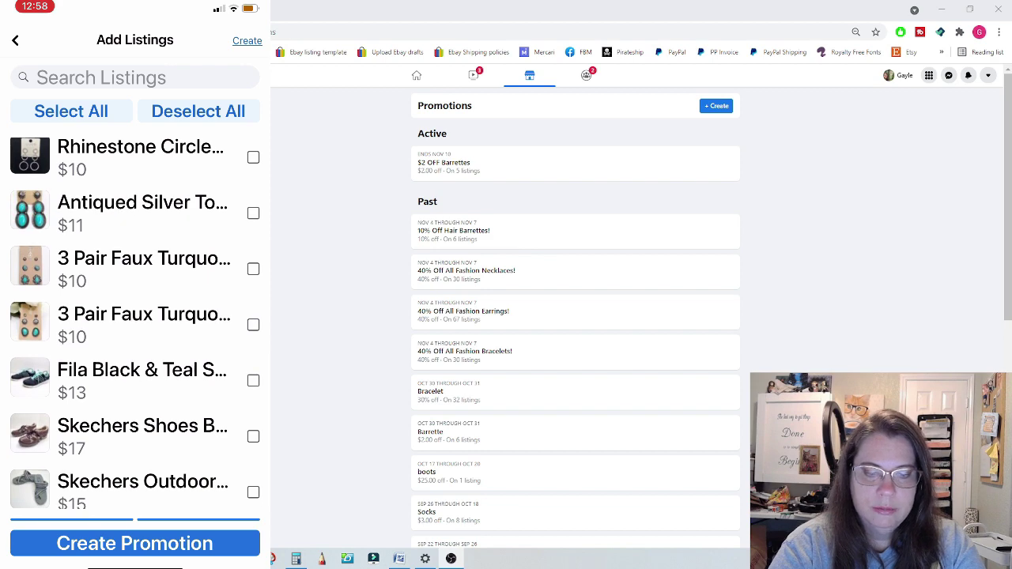
pyautogui.click(70, 111)
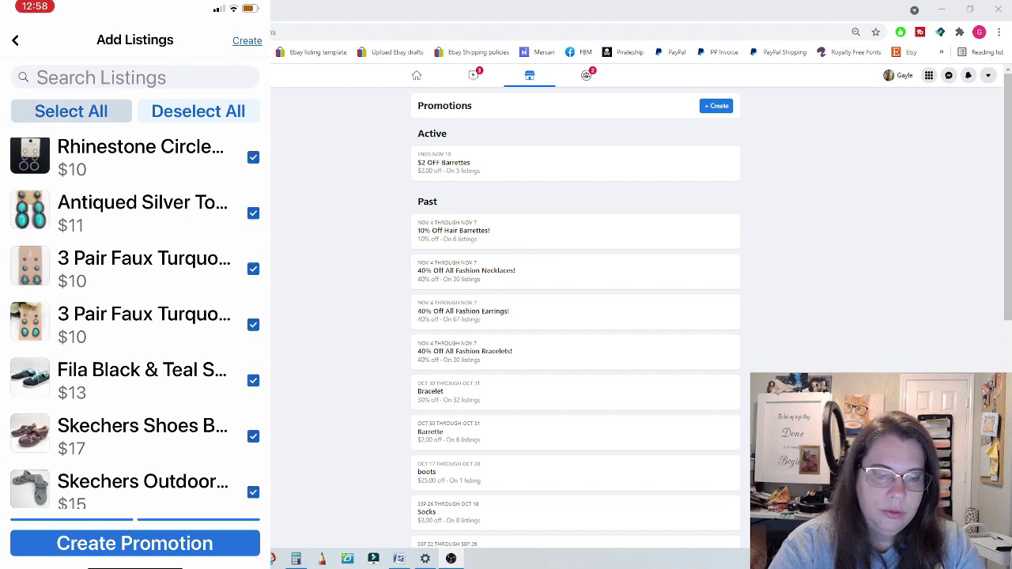
pyautogui.scroll(-10, 134, 324)
pyautogui.scroll(-10, 134, 325)
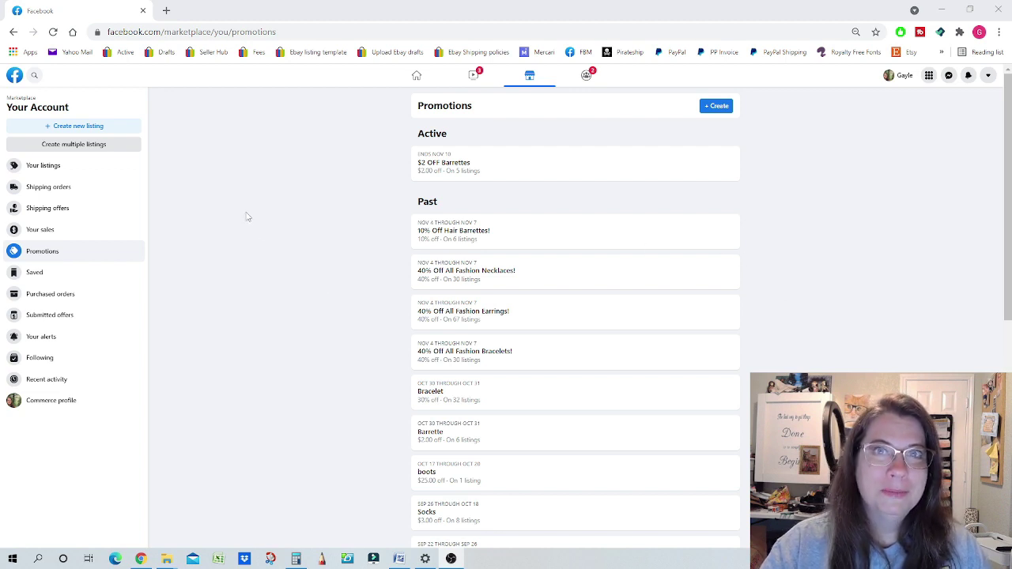
# Step: Start a new Item for Sale listing in the desktop browser and upload five photos of the black case from the phone
pyautogui.click(581, 51)
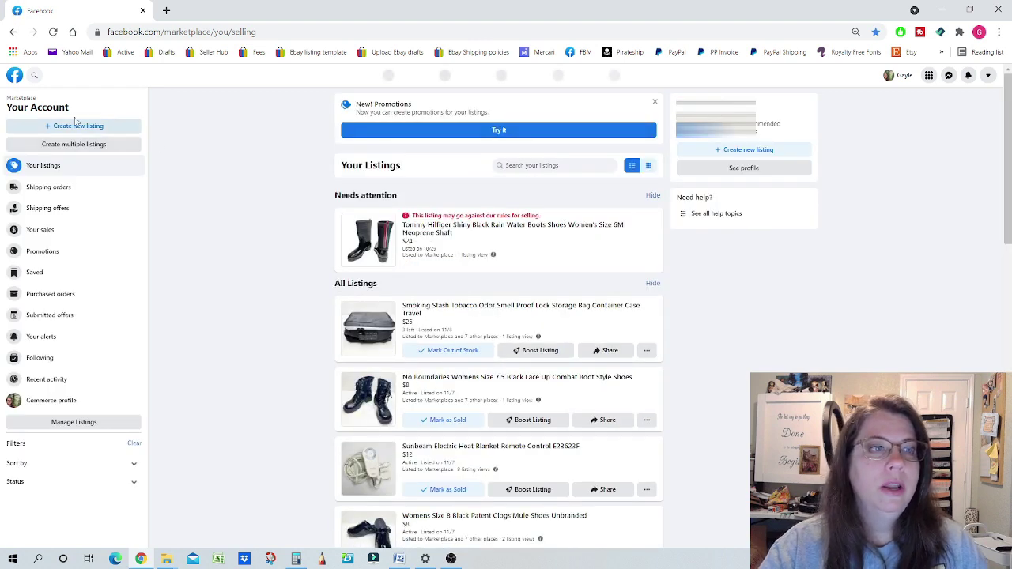
pyautogui.click(51, 128)
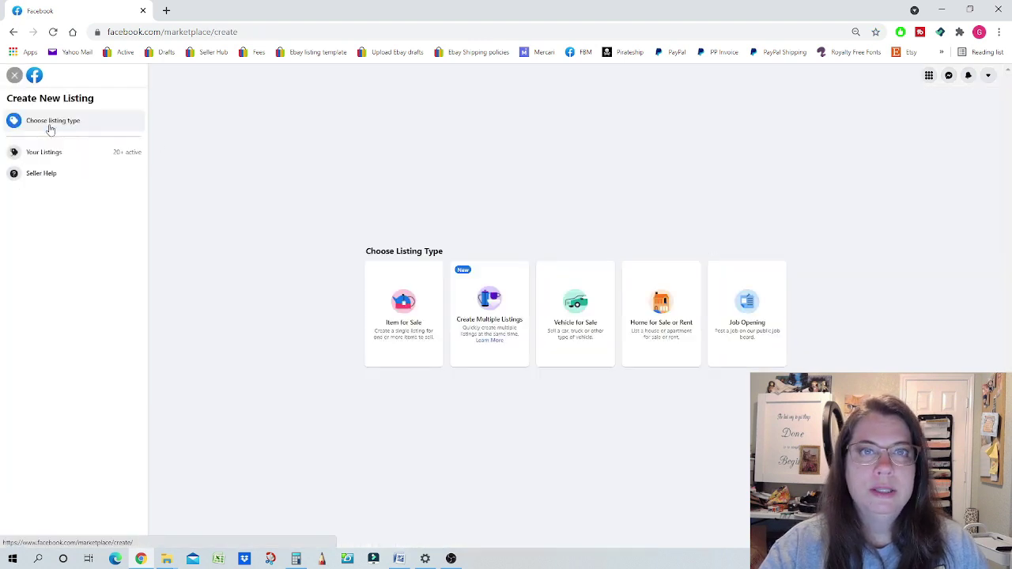
pyautogui.click(393, 326)
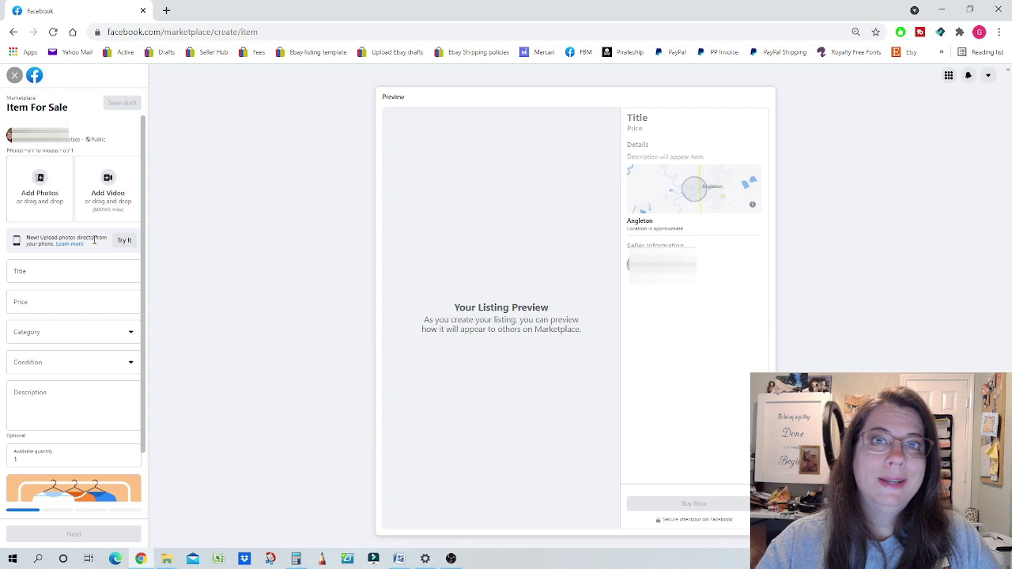
pyautogui.click(124, 240)
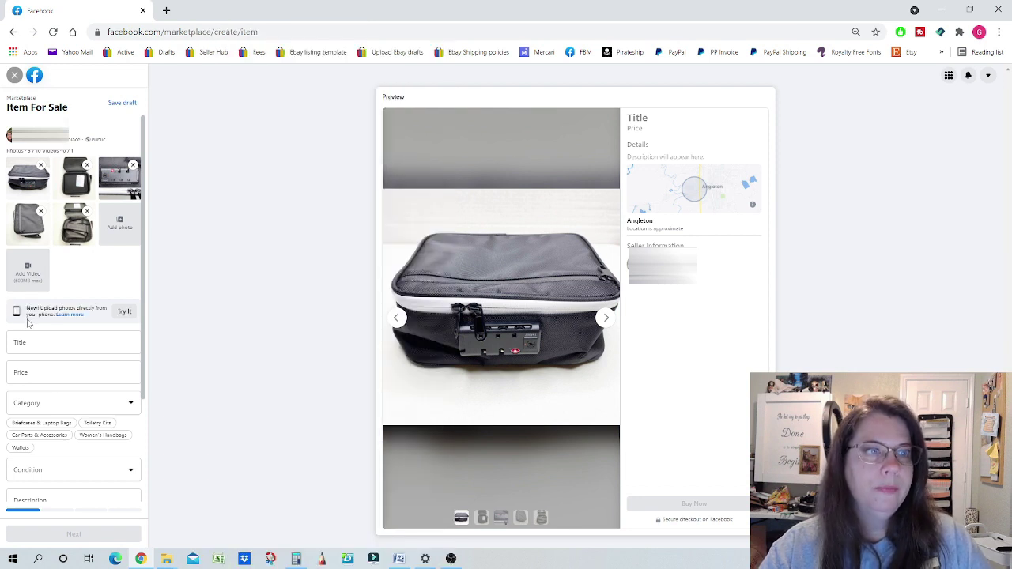
pyautogui.click(11, 347)
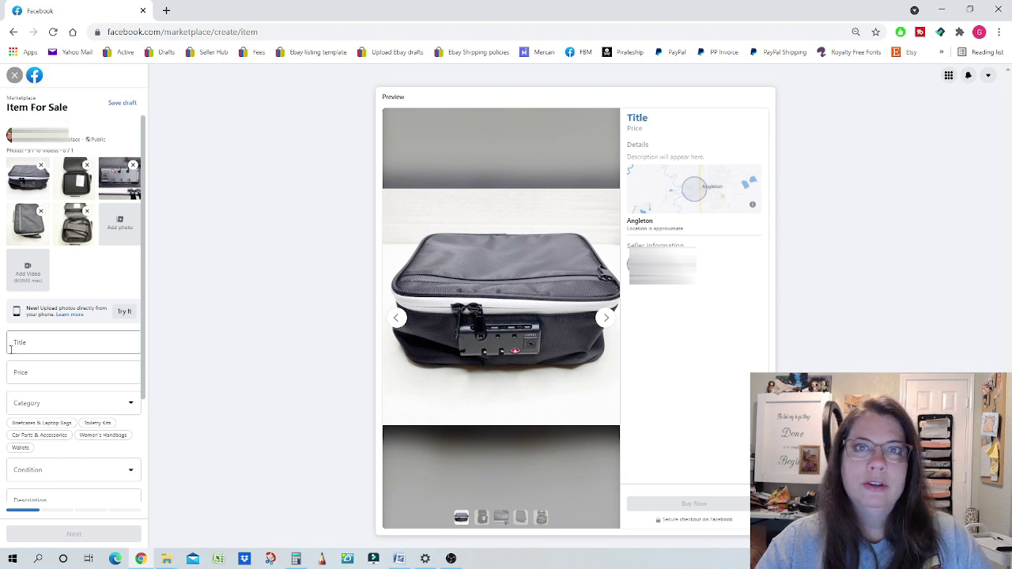
pyautogui.click(11, 357)
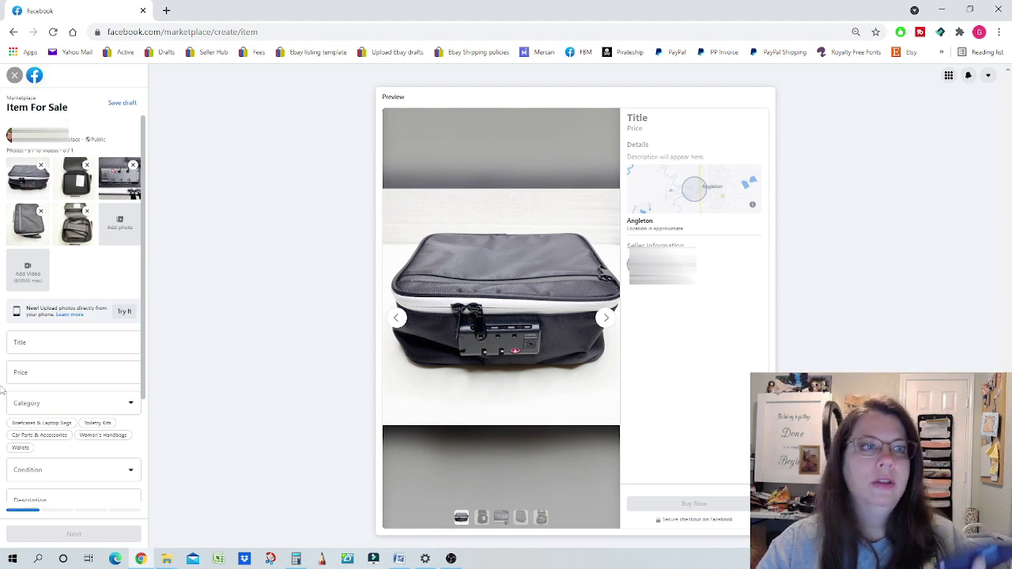